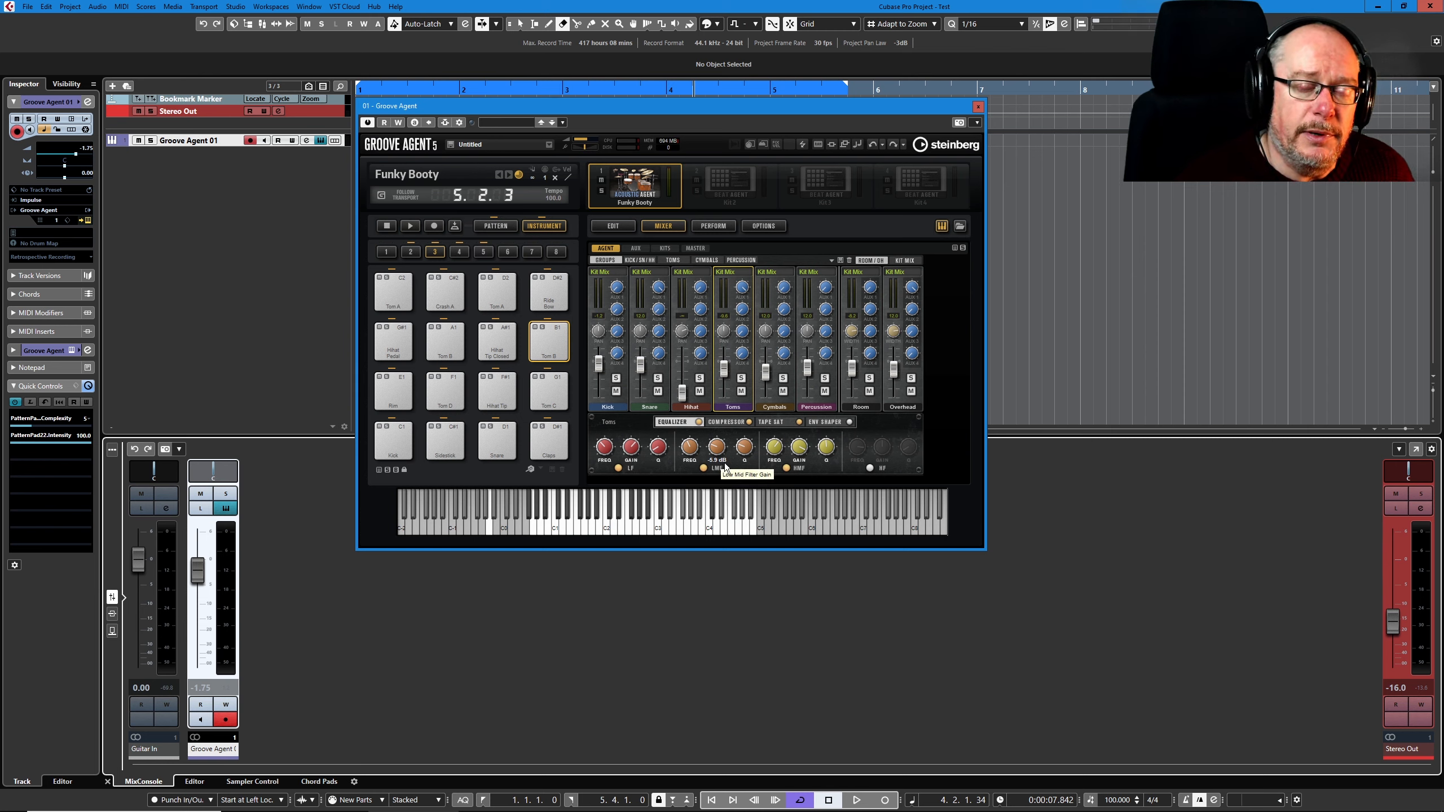
Audition the Tom B pad on B1 and show the individual tom channels in the agent mixer
{"action": "right_click", "coordinate": [549, 340]}
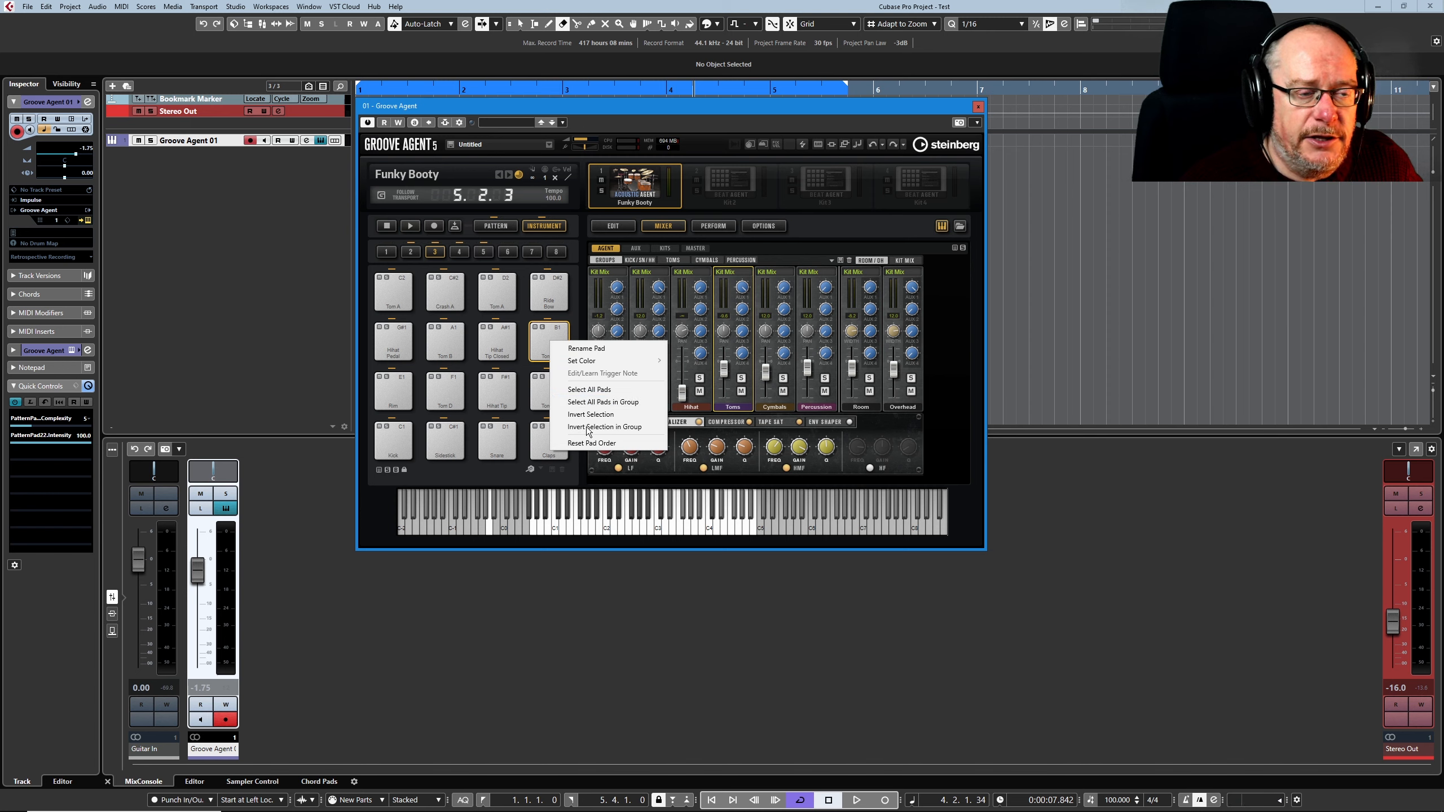
{"action": "left_click", "coordinate": [578, 543]}
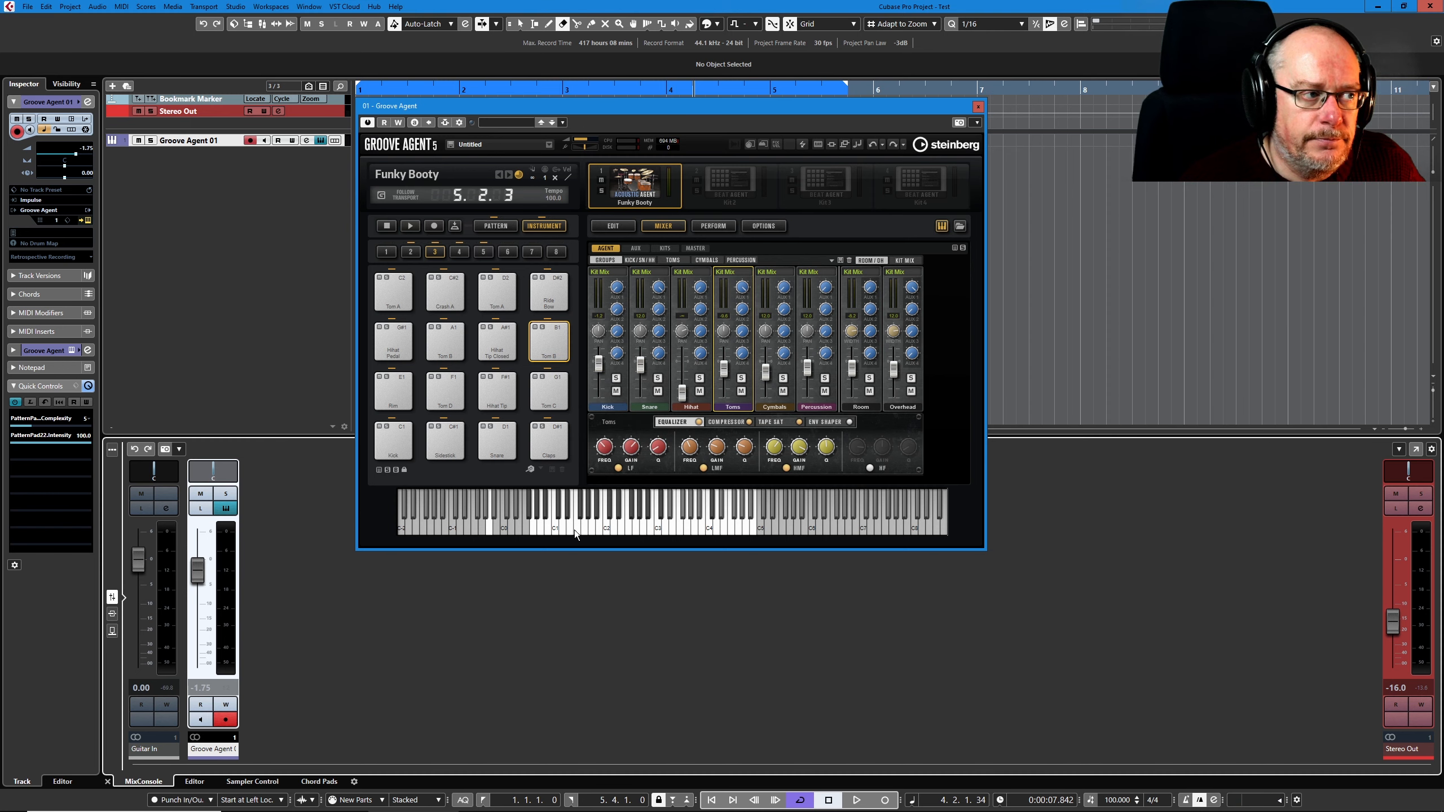
{"action": "left_click", "coordinate": [550, 363]}
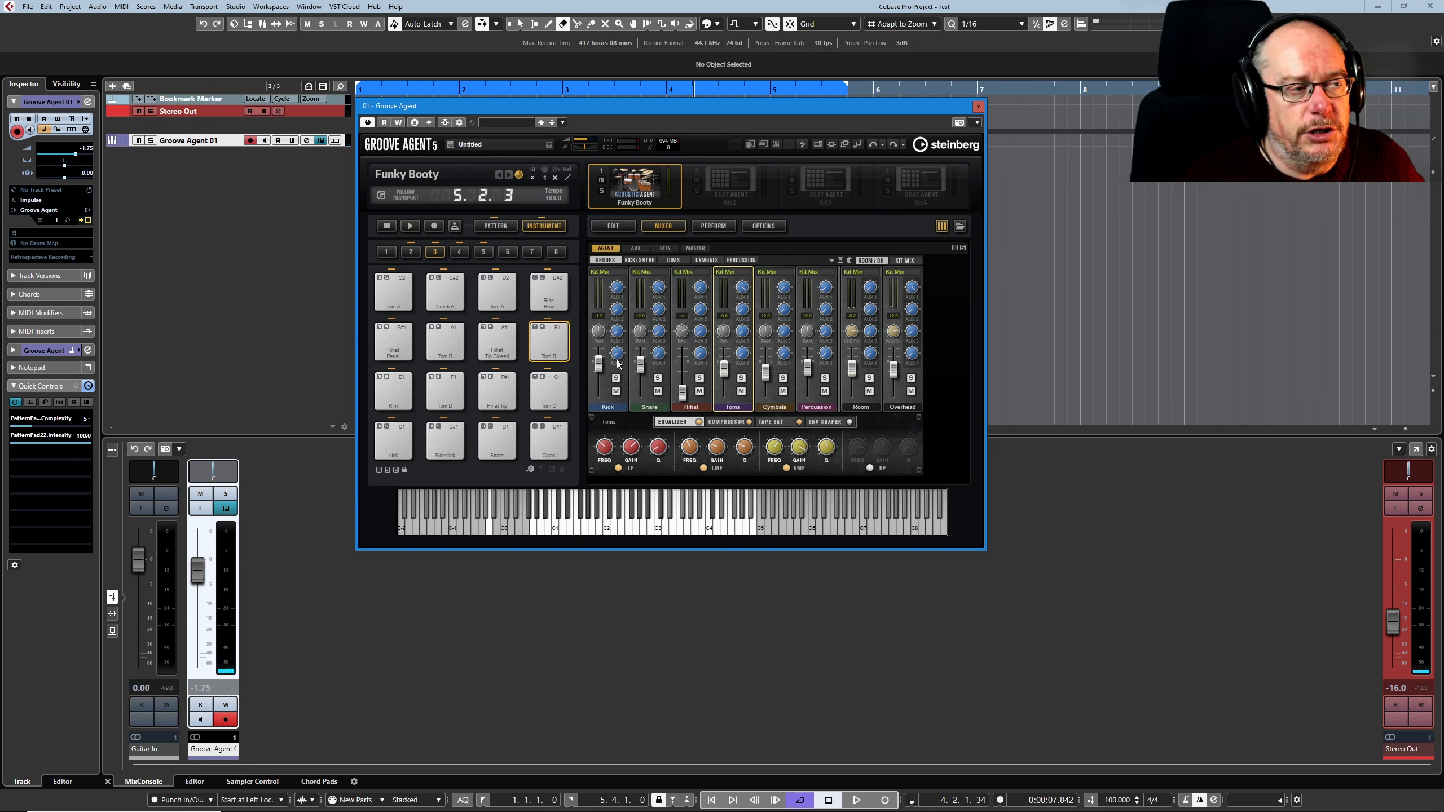
{"action": "left_click", "coordinate": [673, 259]}
{"action": "left_click", "coordinate": [556, 337]}
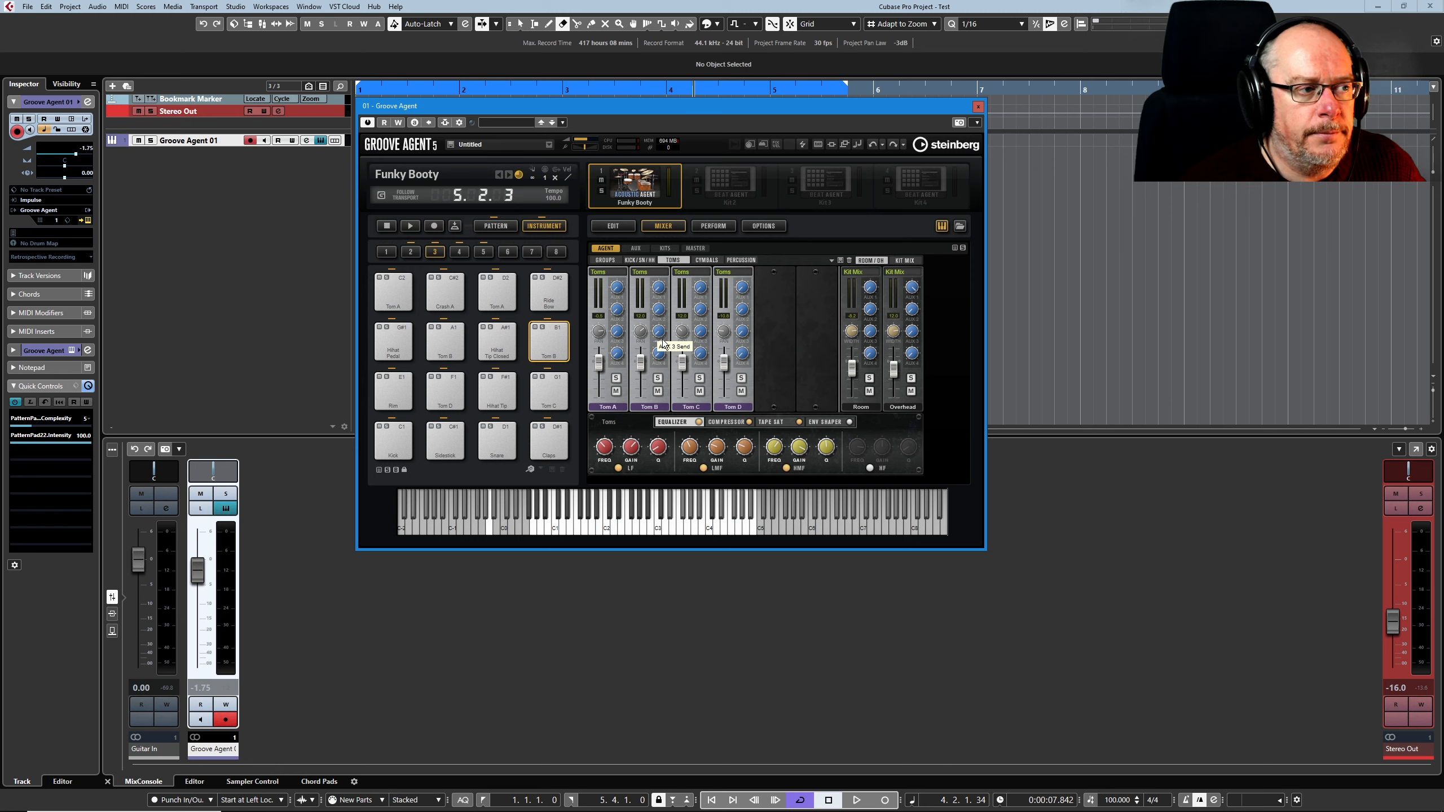
{"action": "left_click", "coordinate": [547, 339]}
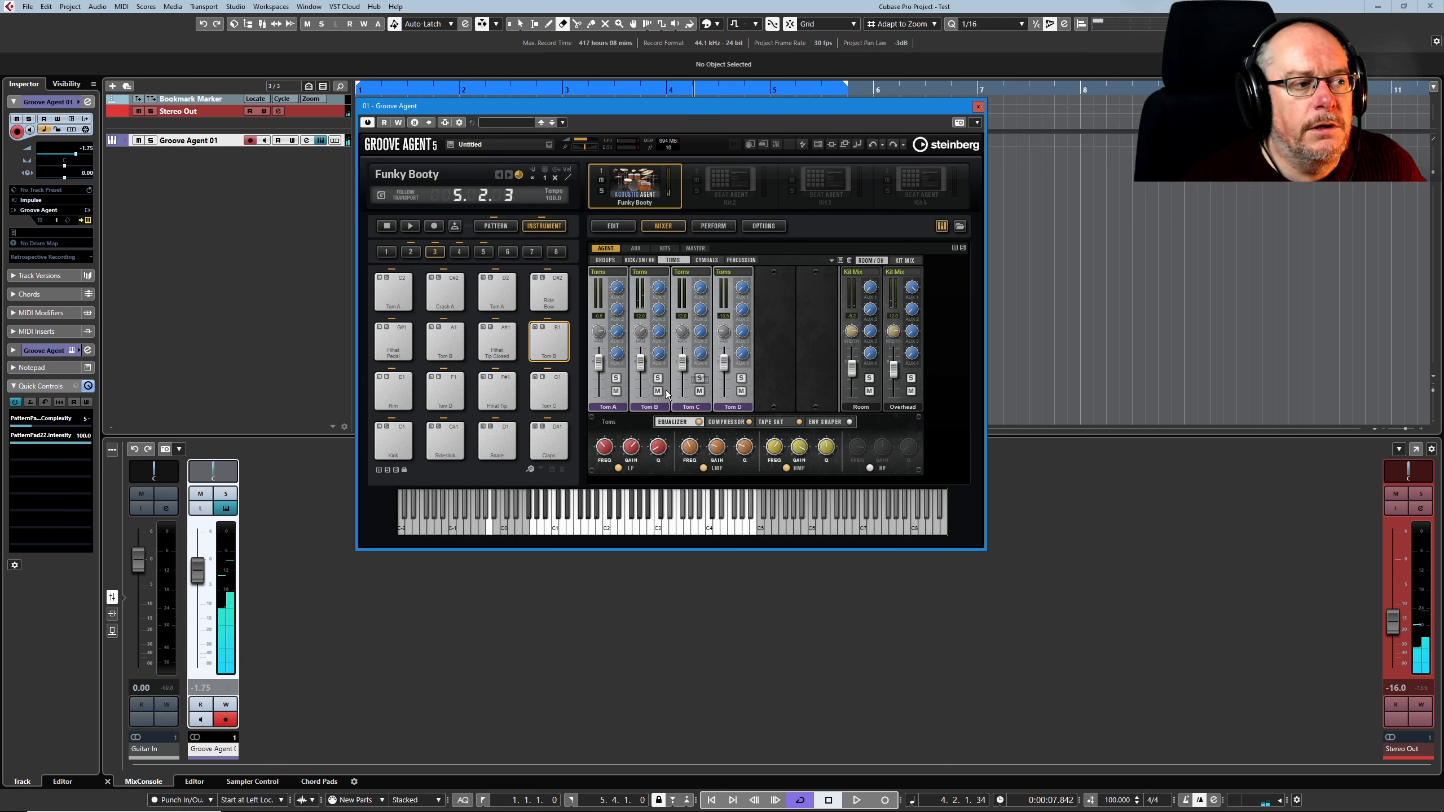
Review the output routing choices of the Tom B channel, leaving them as they are, and return to the group channels
{"action": "left_click", "coordinate": [641, 274]}
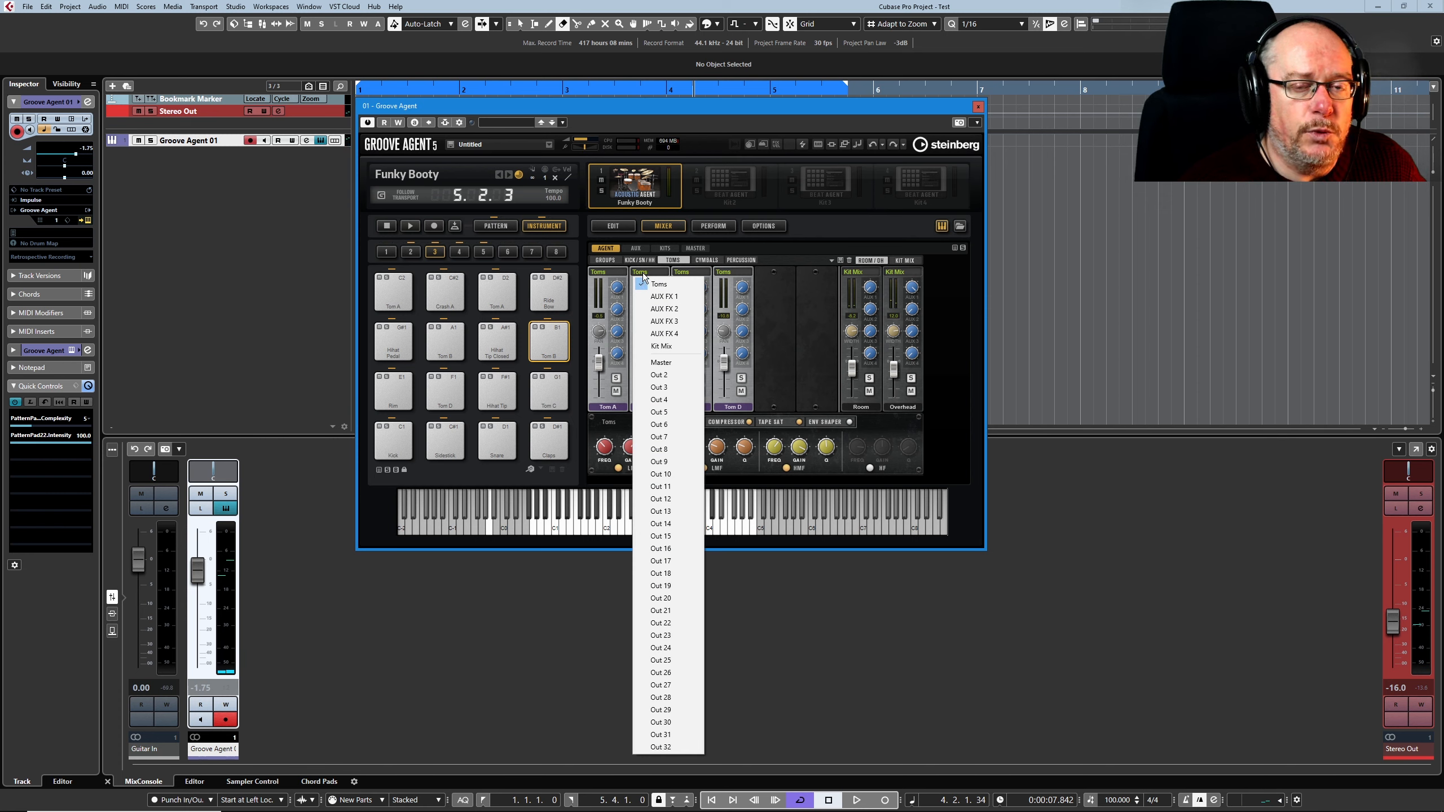
{"action": "left_click", "coordinate": [817, 548]}
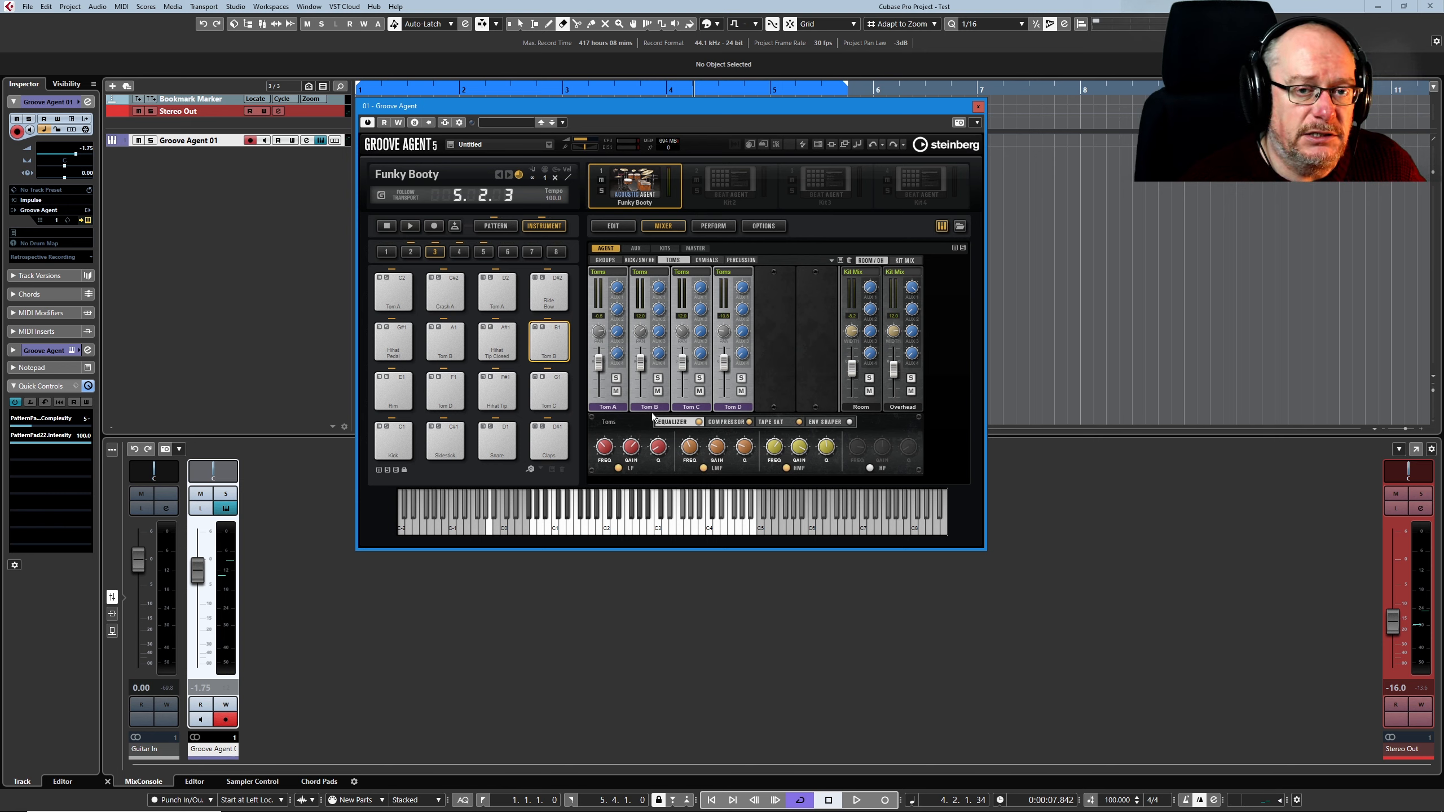
{"action": "left_click", "coordinate": [643, 273]}
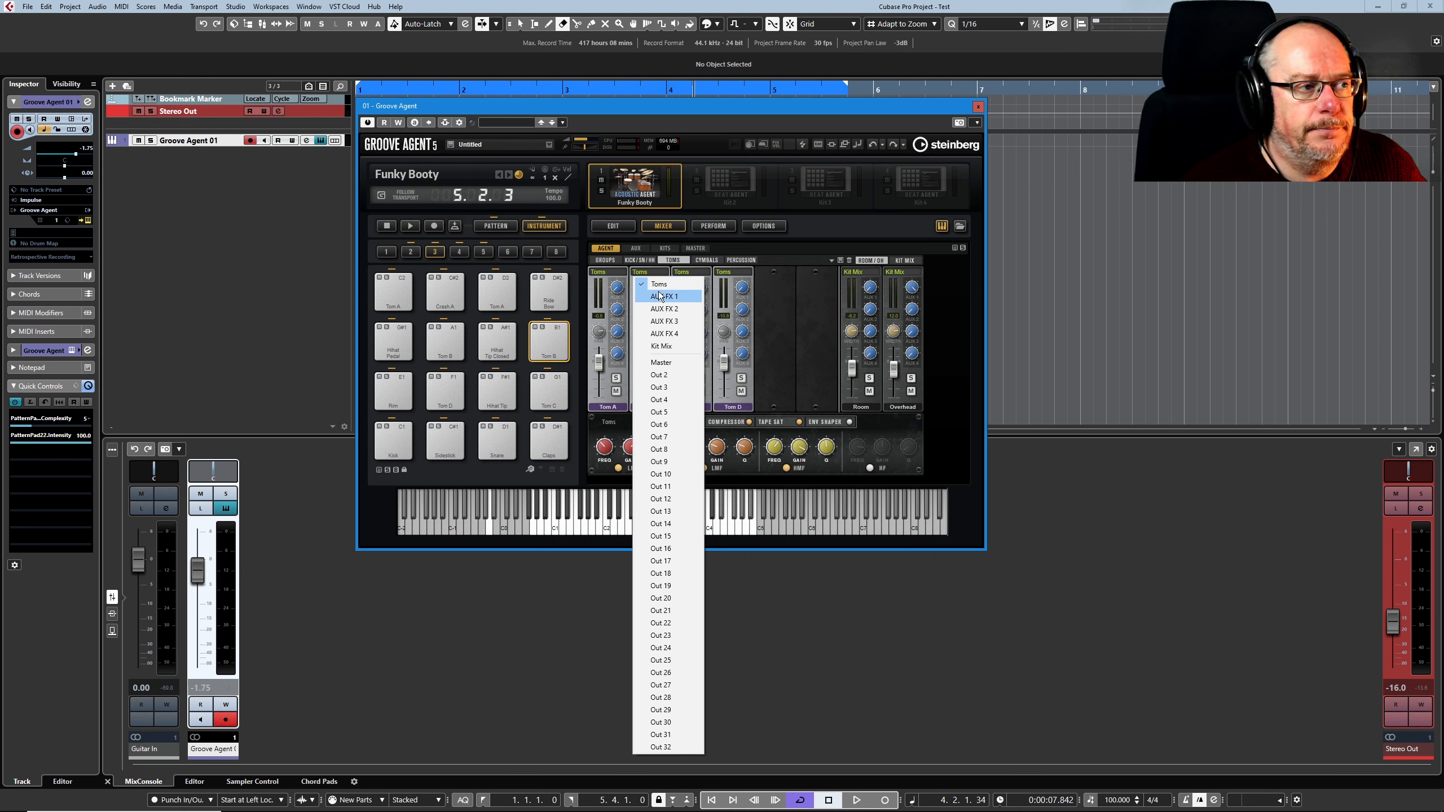
{"action": "left_click", "coordinate": [605, 261]}
{"action": "left_click", "coordinate": [604, 260]}
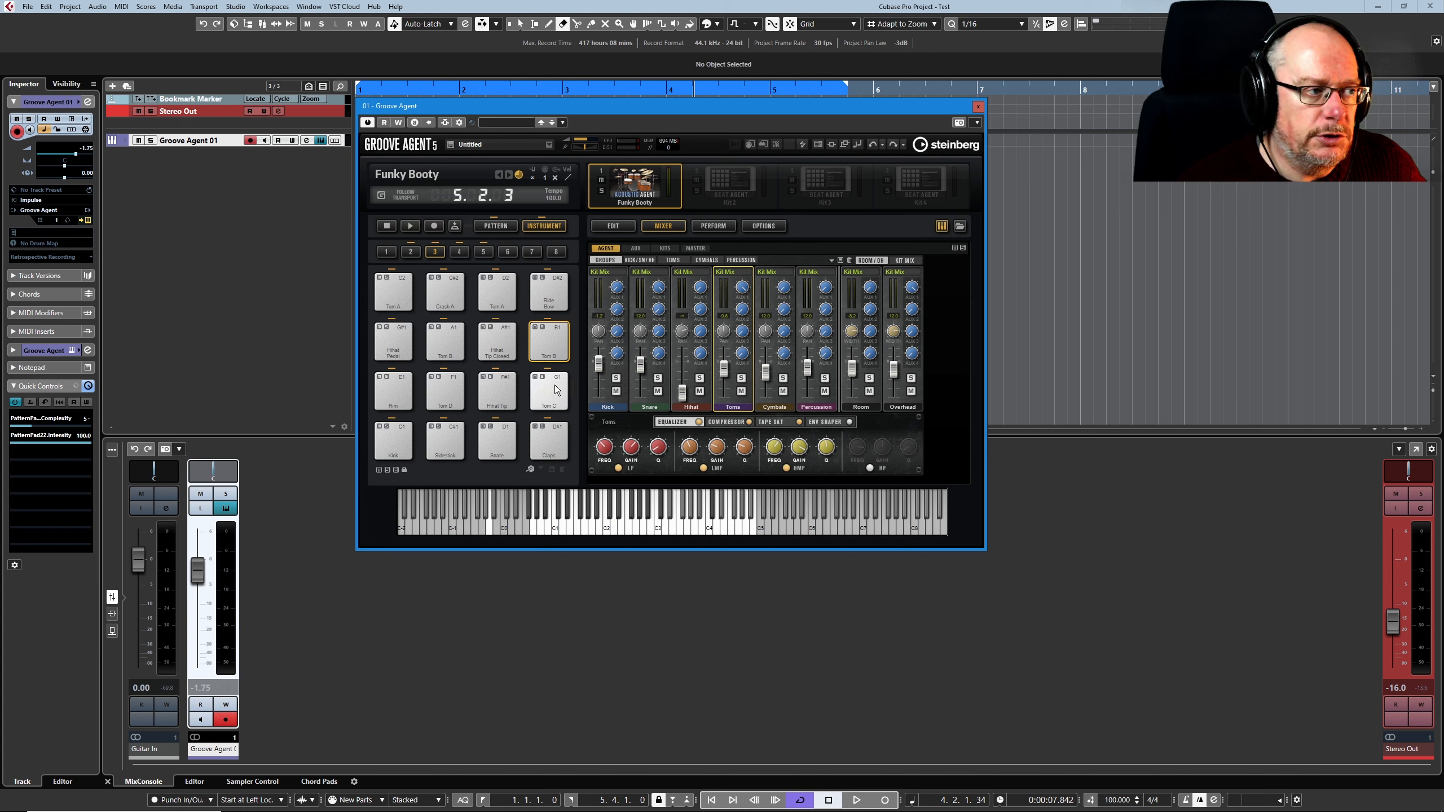
Audition the Tom B pad and look through the kick/snare/hi-hat, toms, cymbals and percussion channels, ending on the groups
{"action": "left_click", "coordinate": [555, 339]}
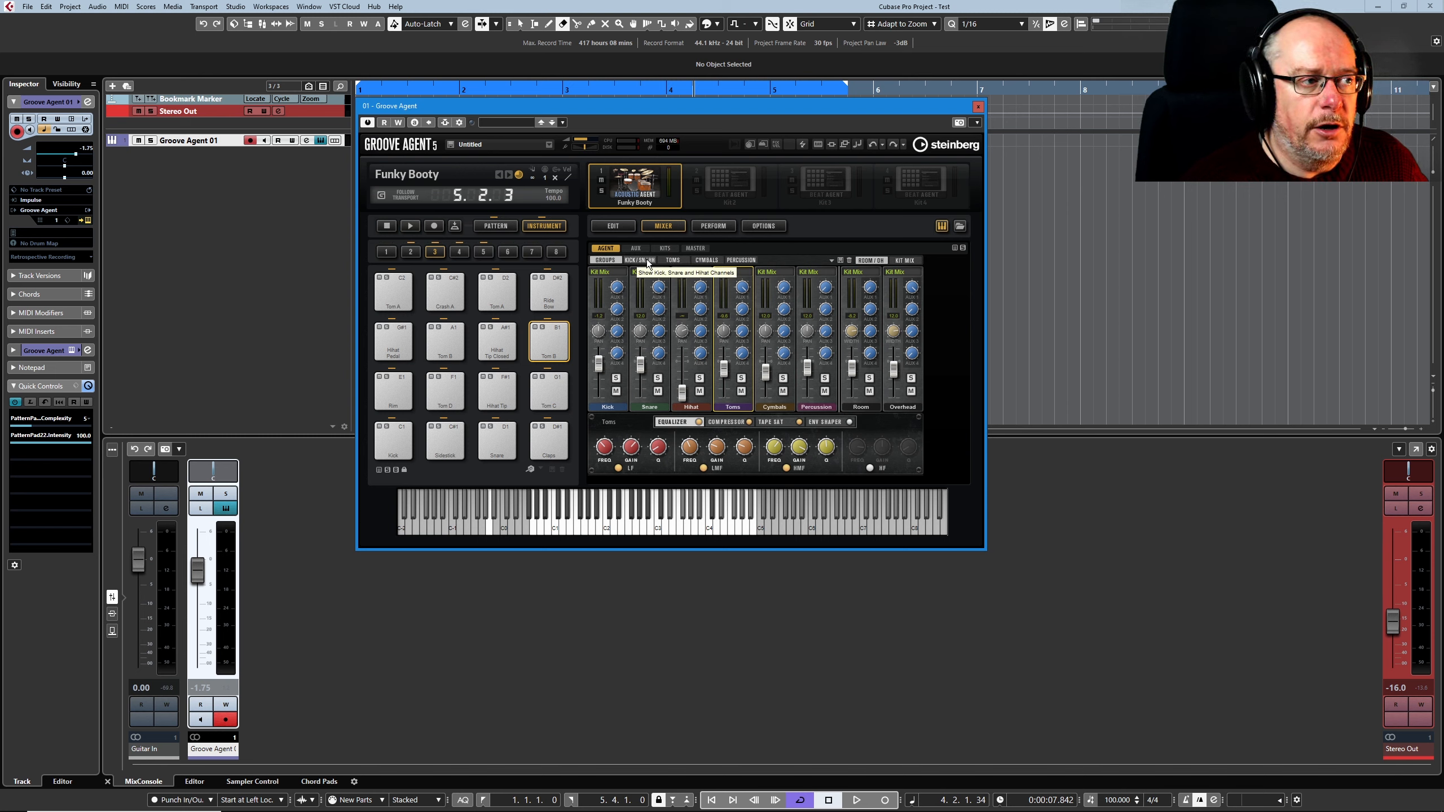
{"action": "left_click", "coordinate": [631, 261]}
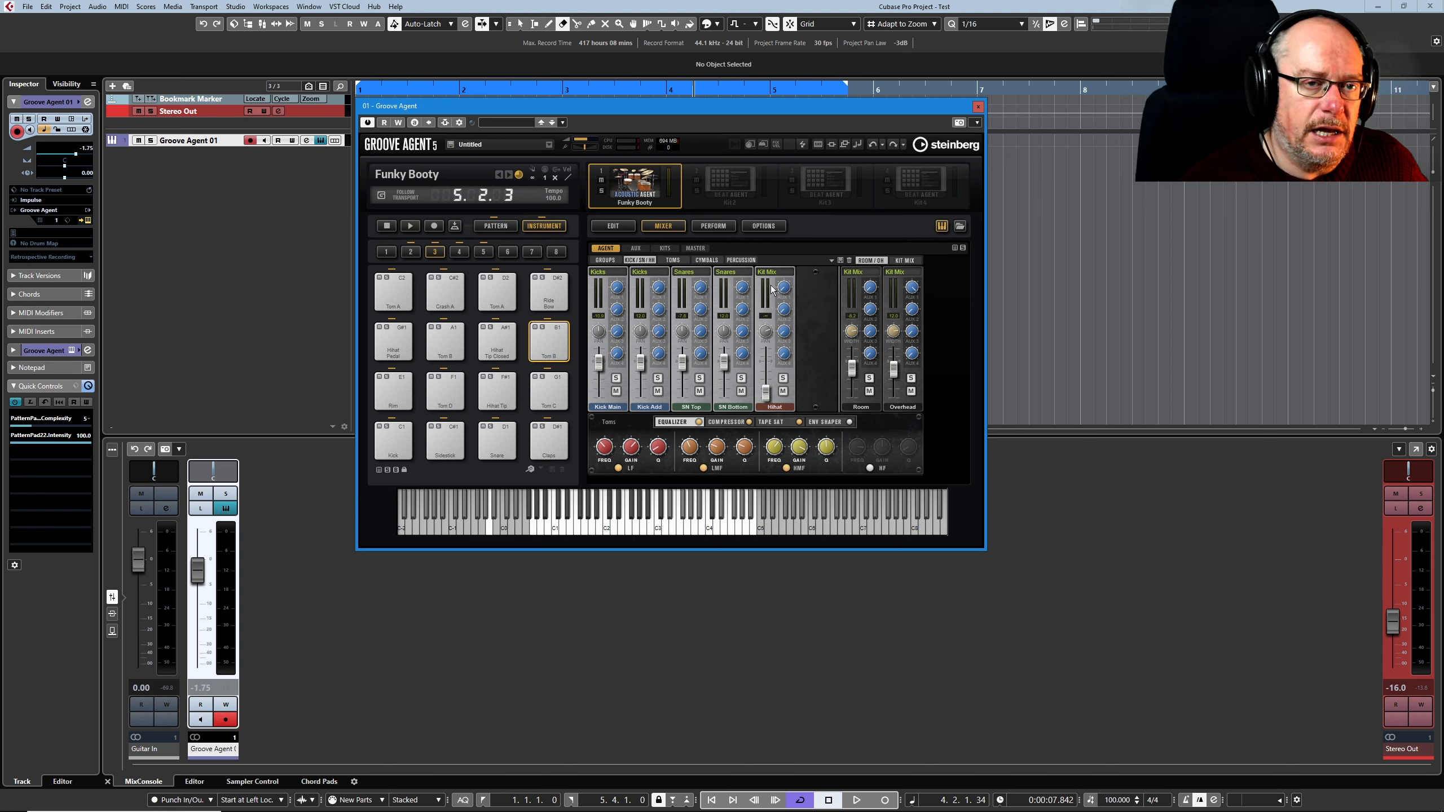
{"action": "left_click", "coordinate": [676, 261]}
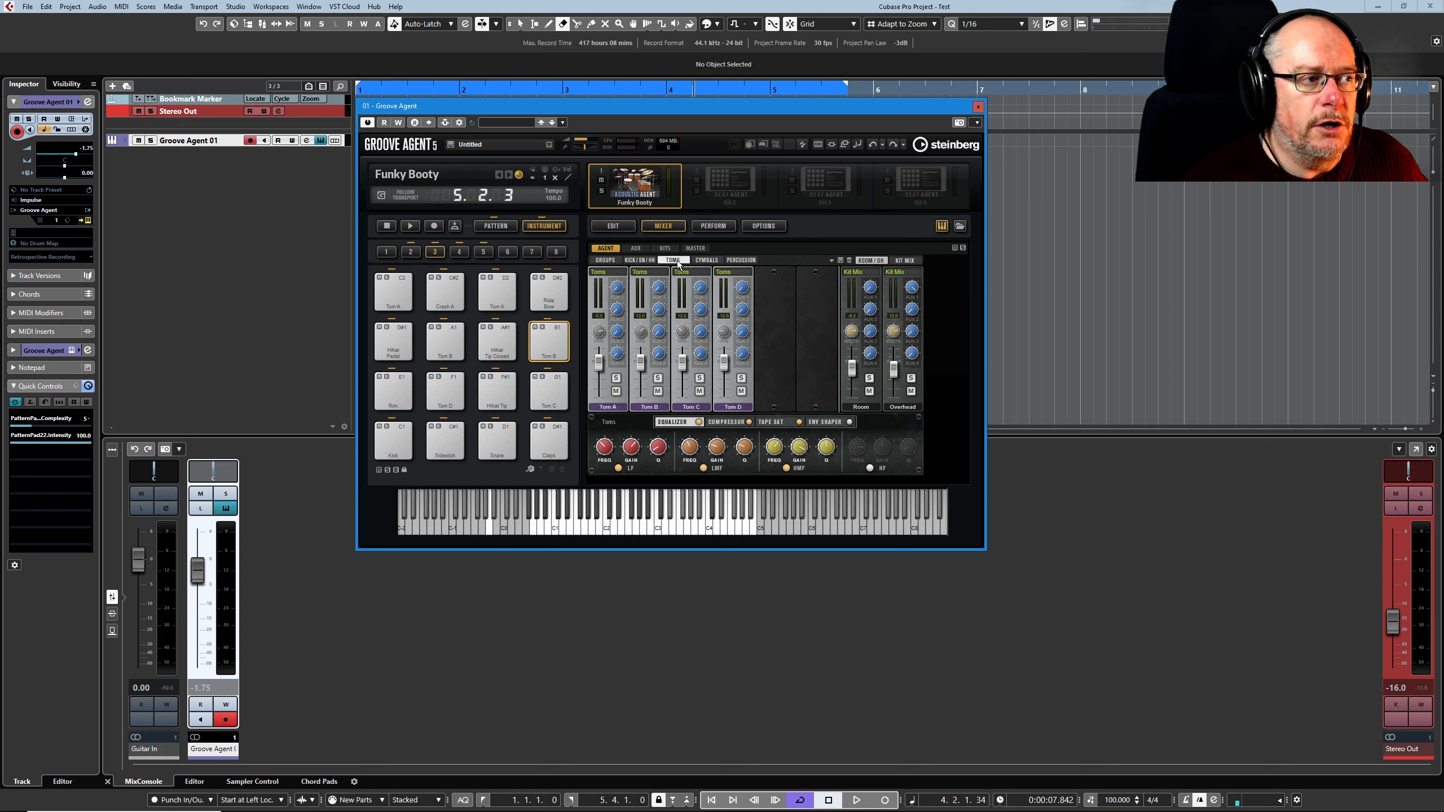
{"action": "left_click", "coordinate": [706, 260]}
{"action": "left_click", "coordinate": [744, 260]}
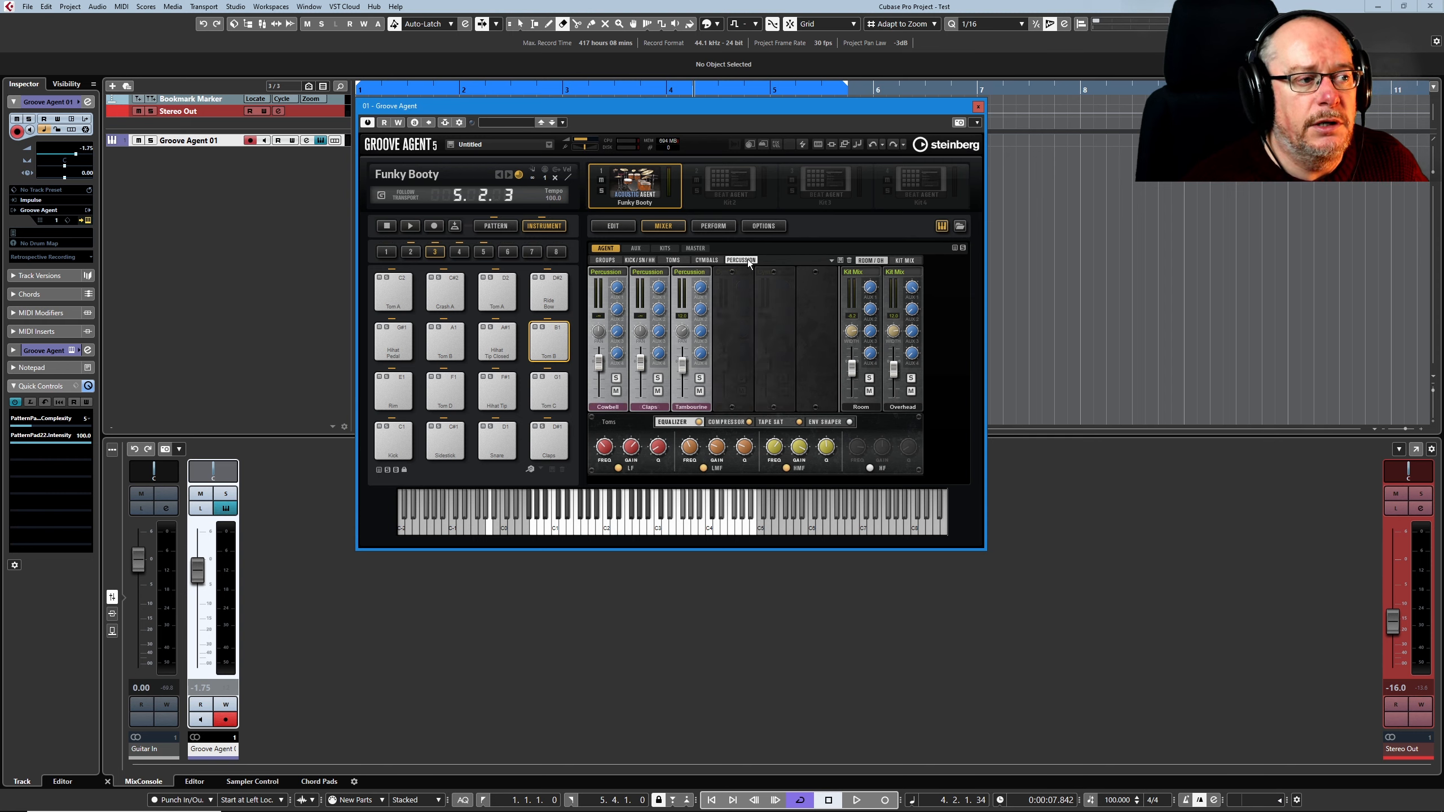
{"action": "left_click", "coordinate": [606, 260]}
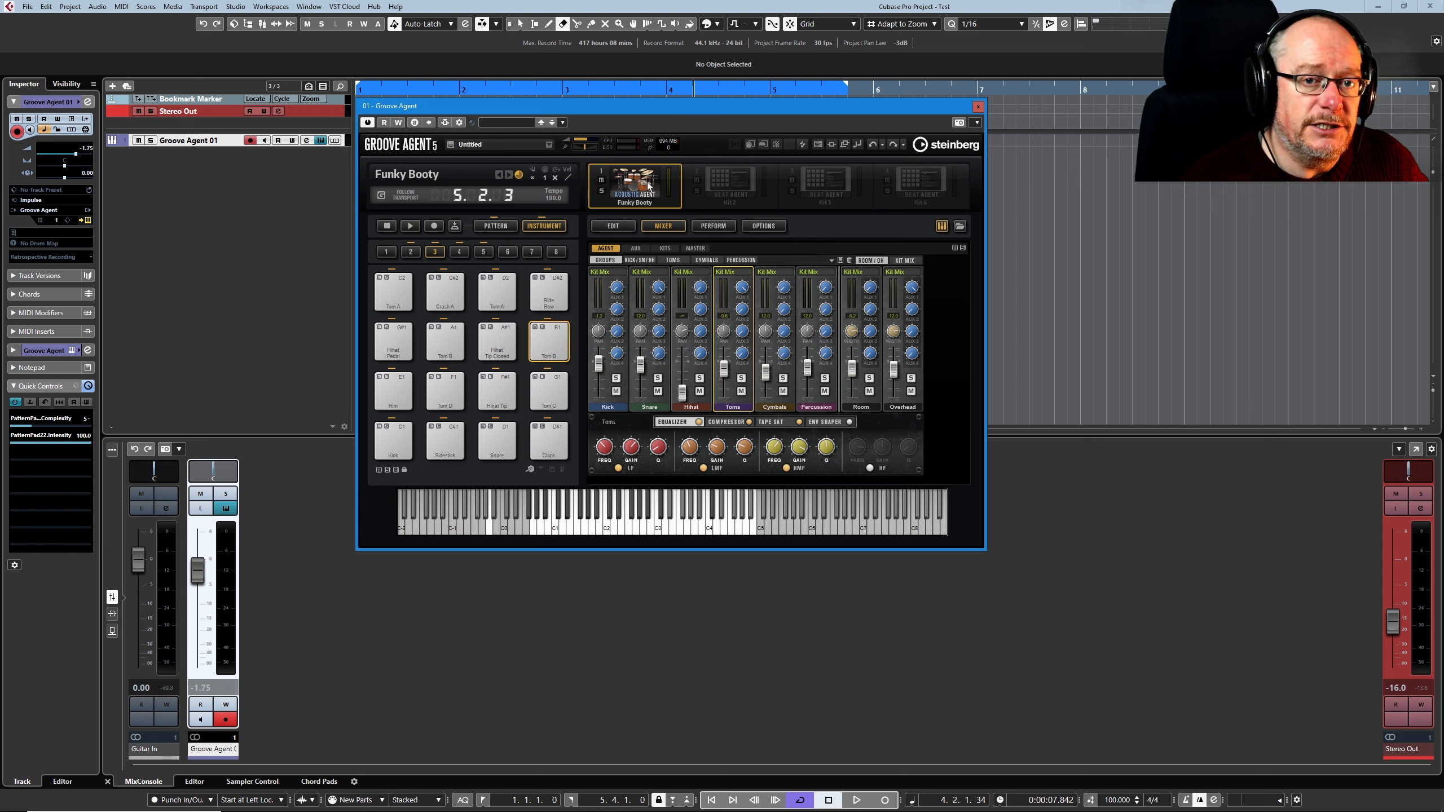
Load the Groover Mix 01 kit with patterns from the Simon Phillips Studio Drums library into the first kit slot
{"action": "left_click", "coordinate": [623, 205]}
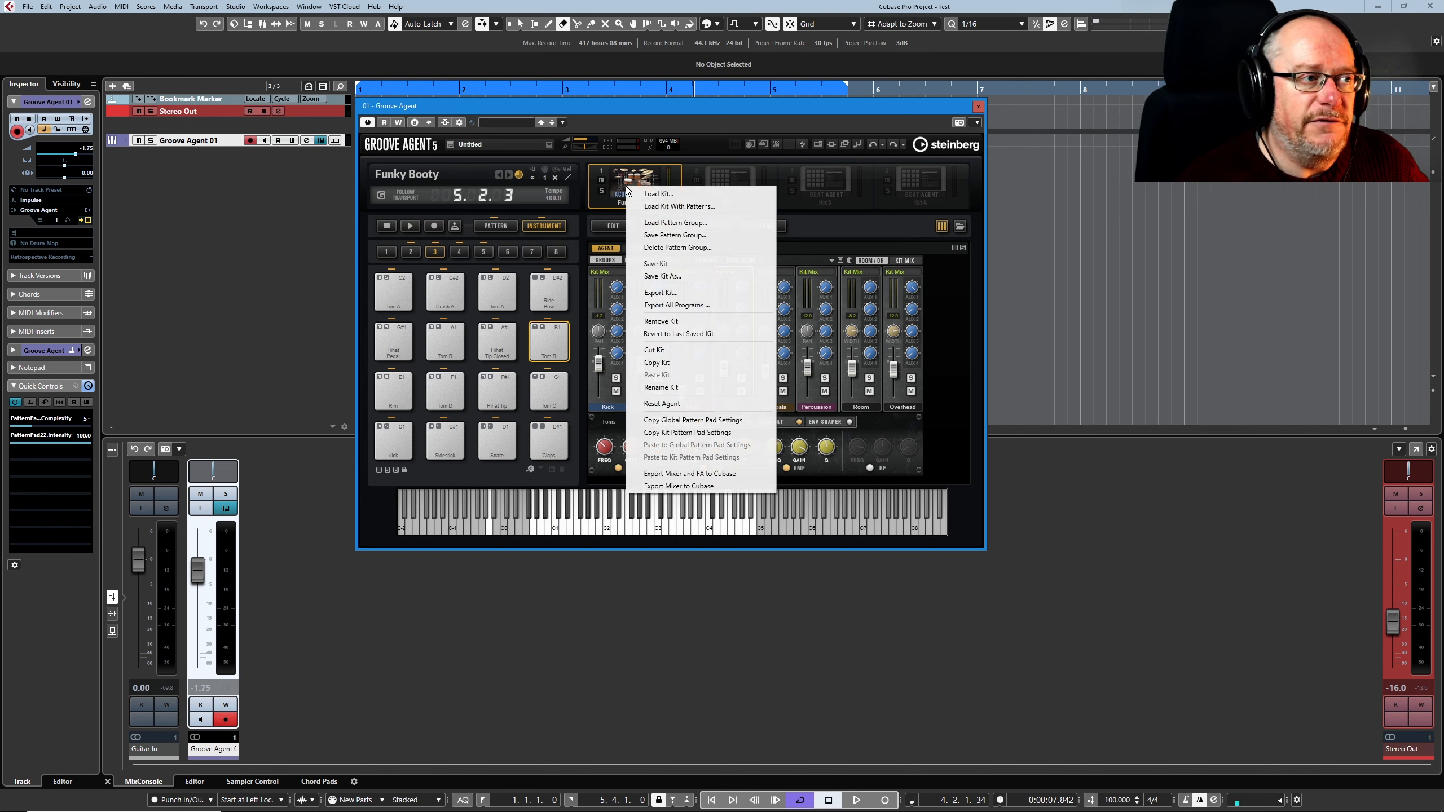
{"action": "left_click", "coordinate": [665, 204]}
{"action": "left_click", "coordinate": [738, 165]}
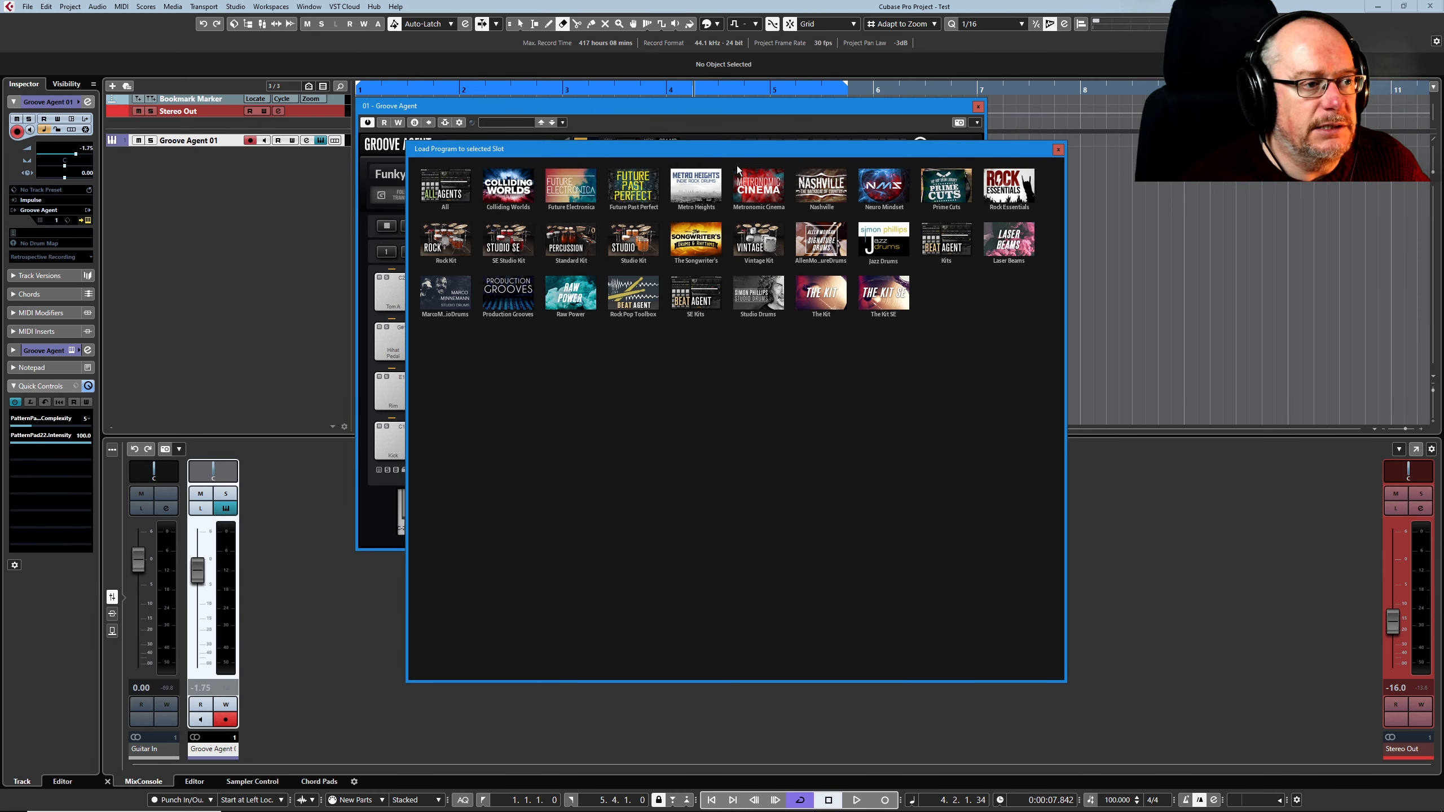
{"action": "left_click", "coordinate": [761, 295]}
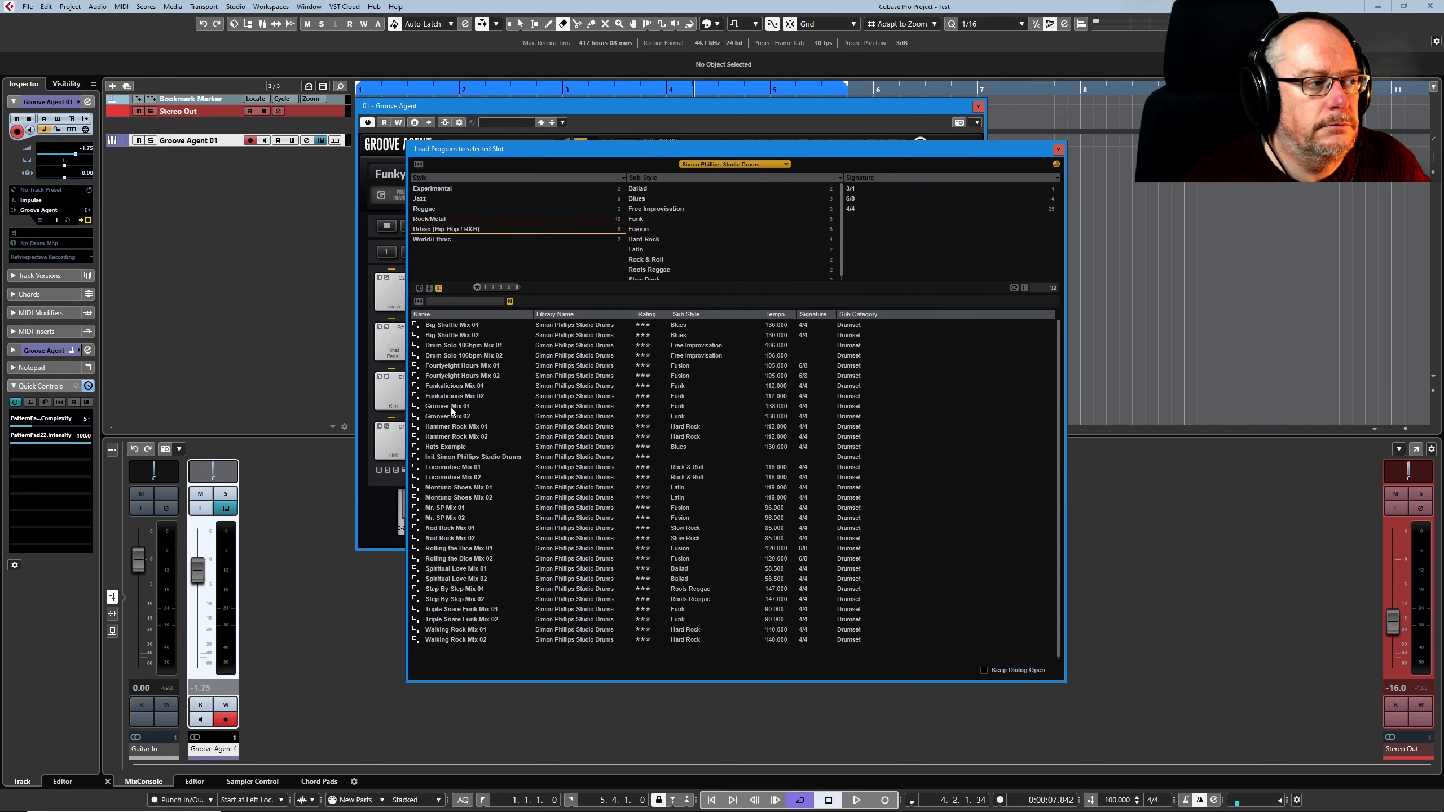
{"action": "double_click", "coordinate": [451, 406]}
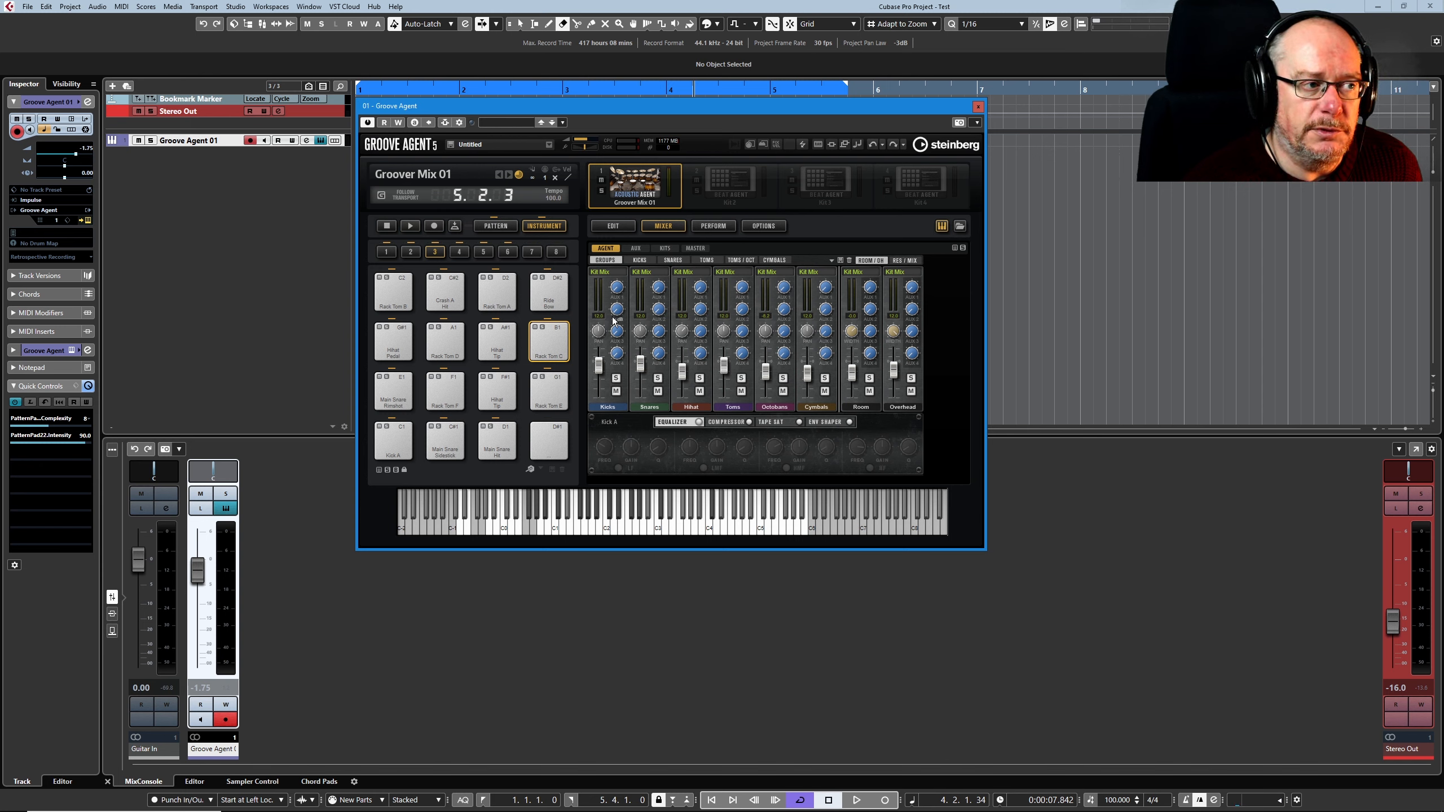
Examine the kit's individual kick channels, its resonance and kit mix channels, and its room and overhead channels alongside the groups
{"action": "left_click", "coordinate": [641, 260]}
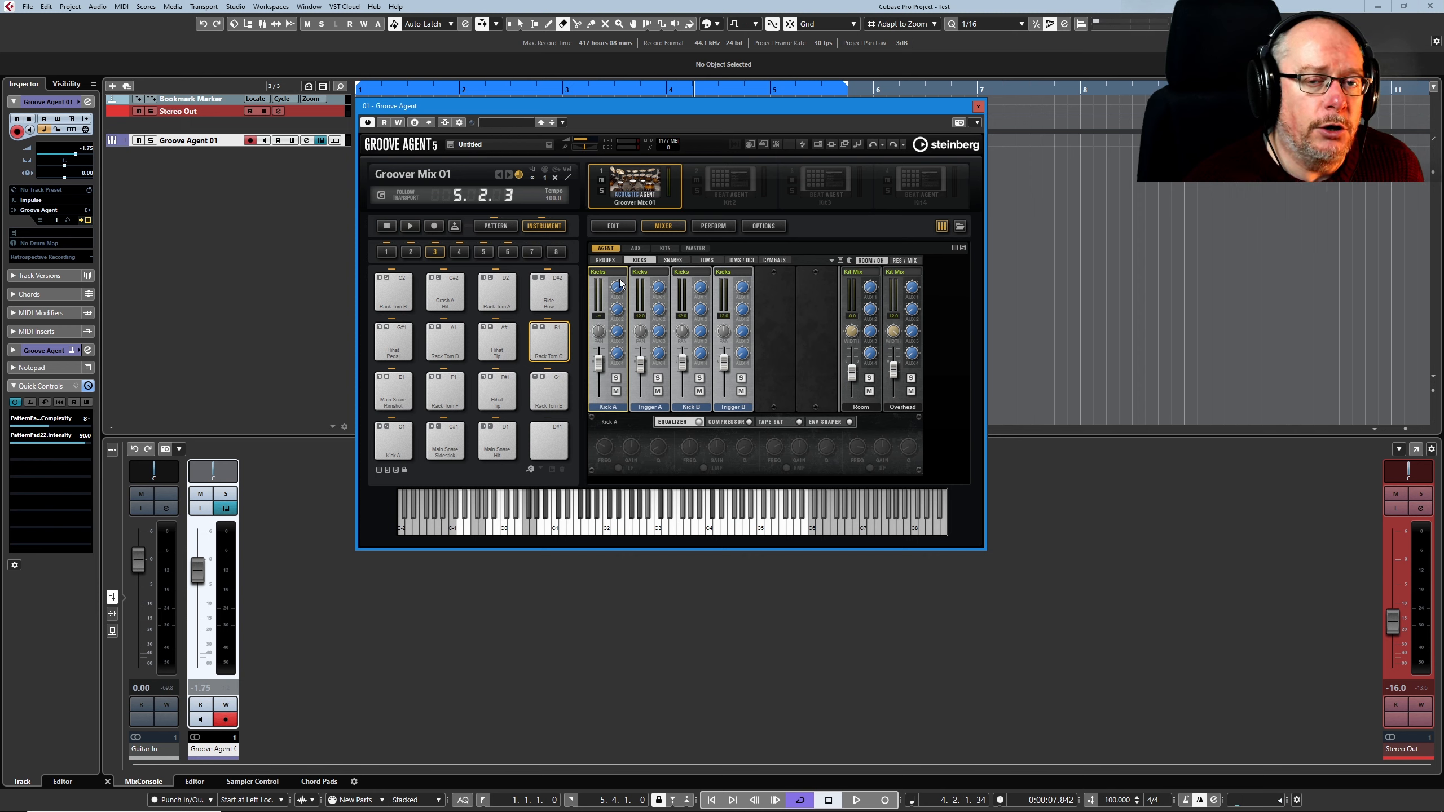
{"action": "left_click", "coordinate": [594, 260]}
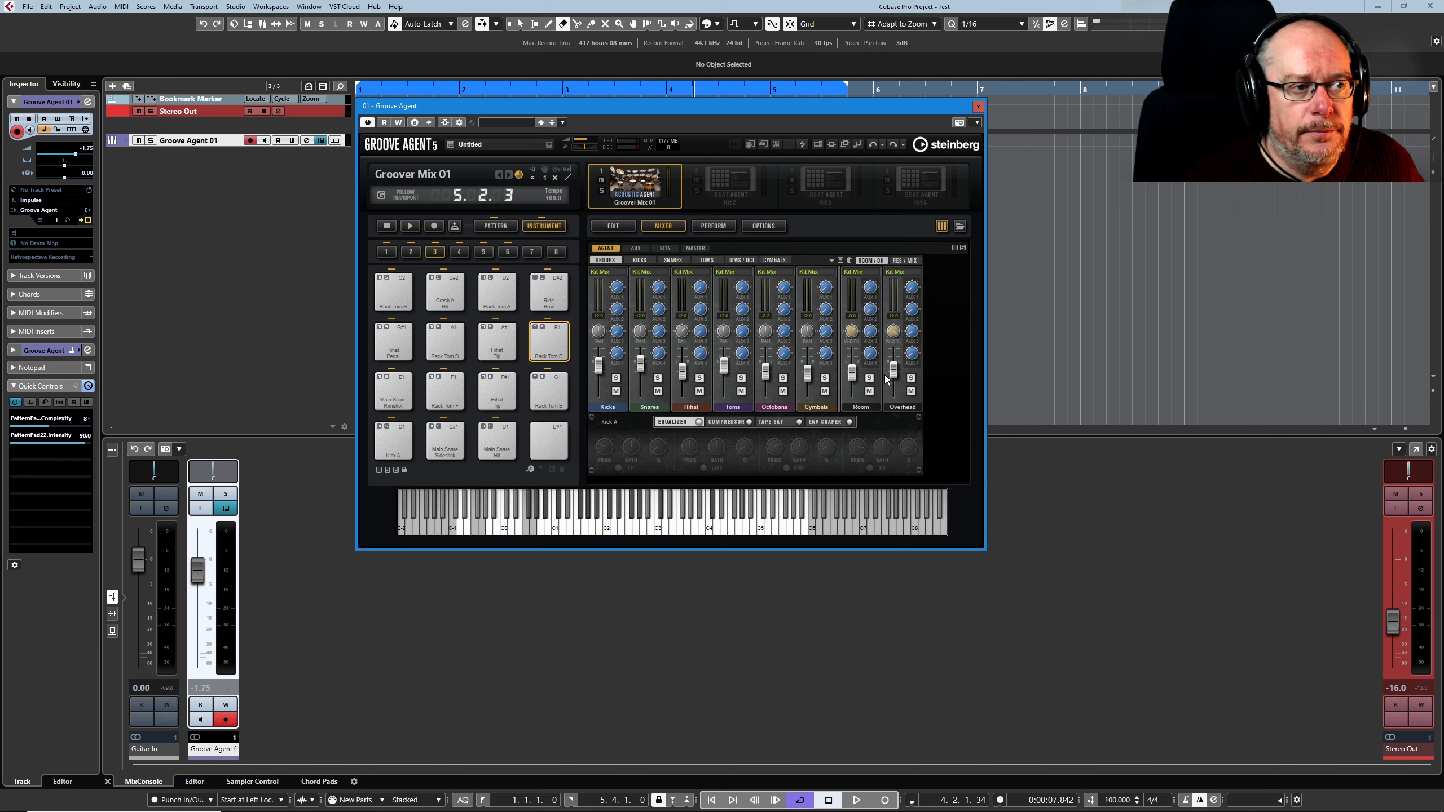
{"action": "left_click", "coordinate": [904, 260]}
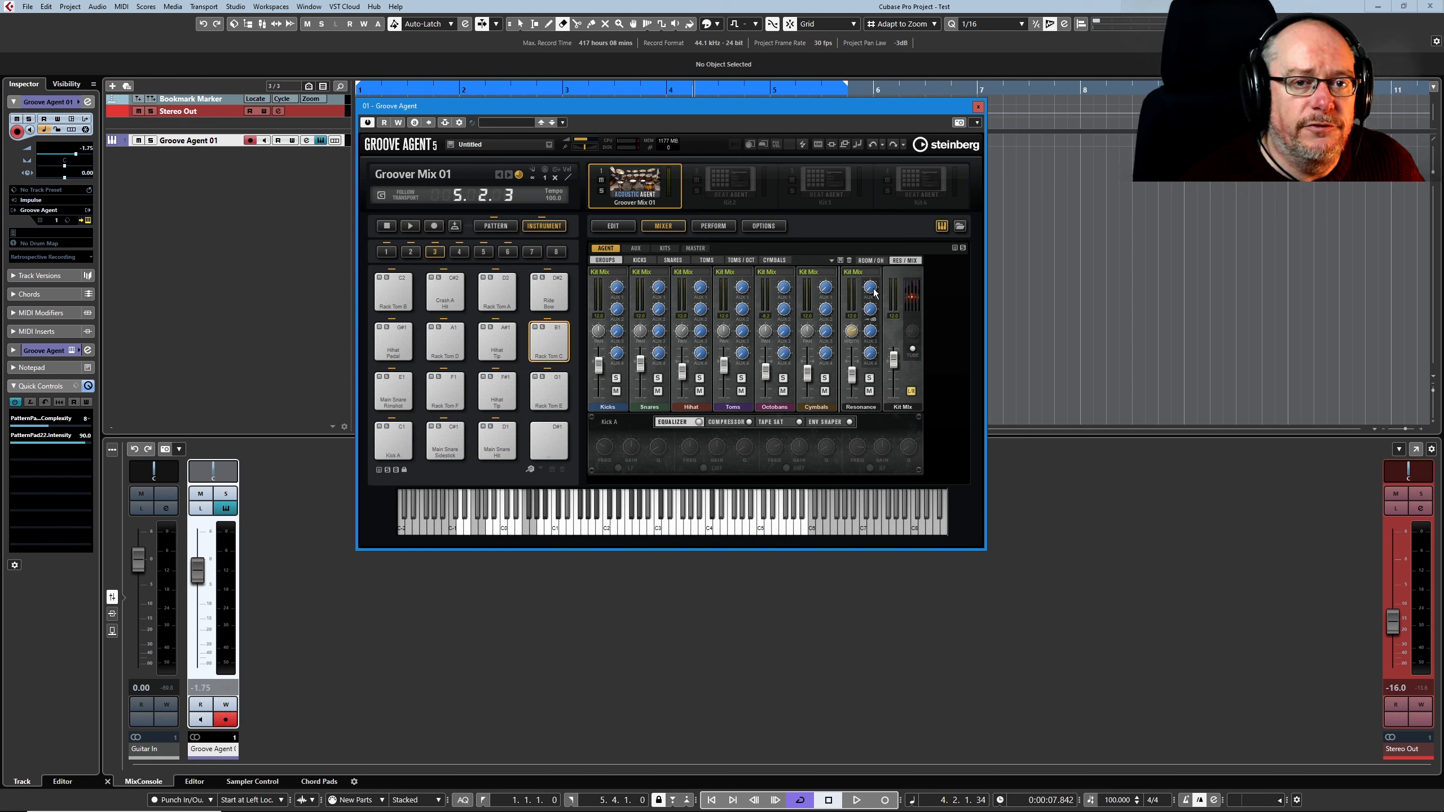
{"action": "left_click", "coordinate": [869, 261]}
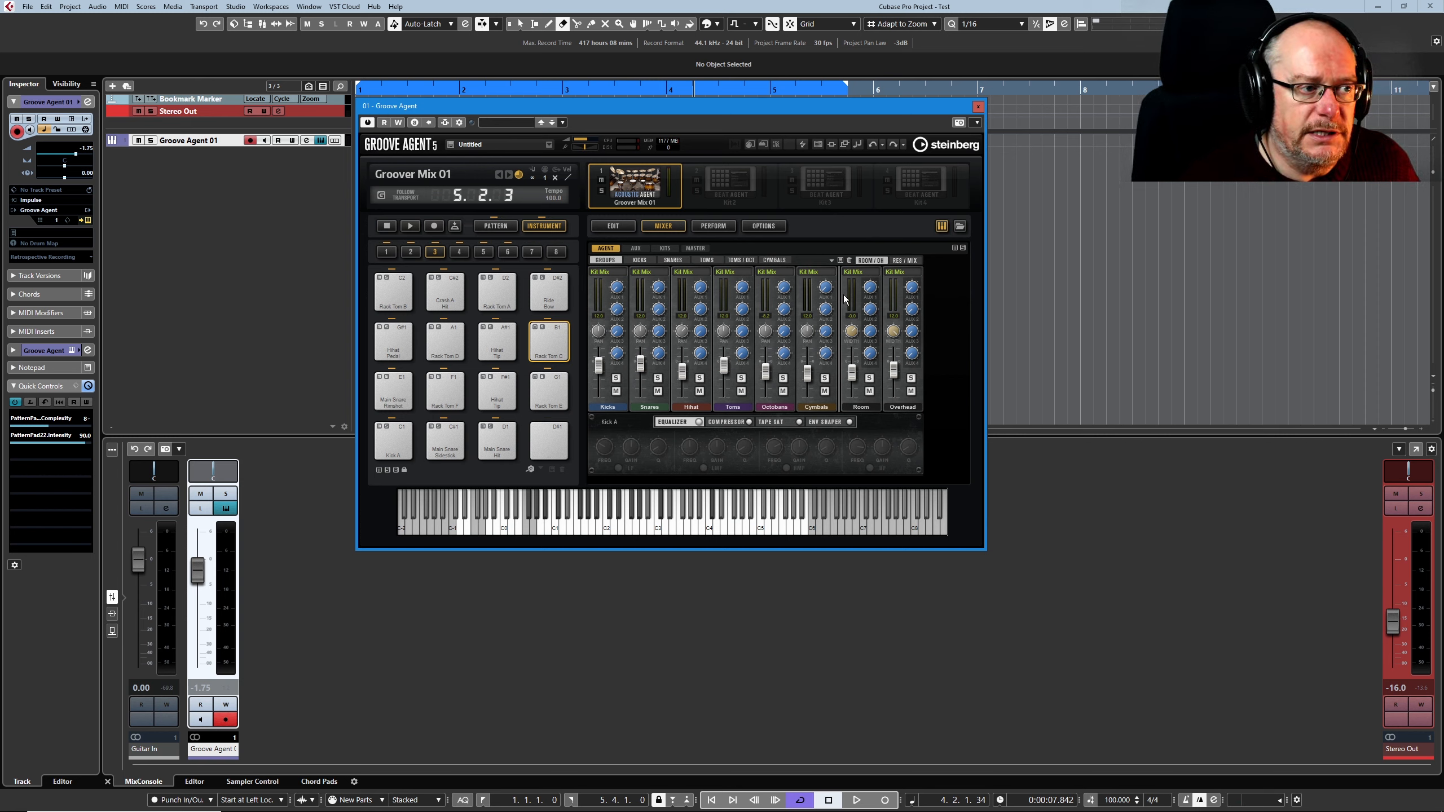
{"action": "left_click", "coordinate": [607, 261]}
Select the main snare in the kit's edit view and compare its sound controls with the mixer channels
{"action": "left_click", "coordinate": [614, 225]}
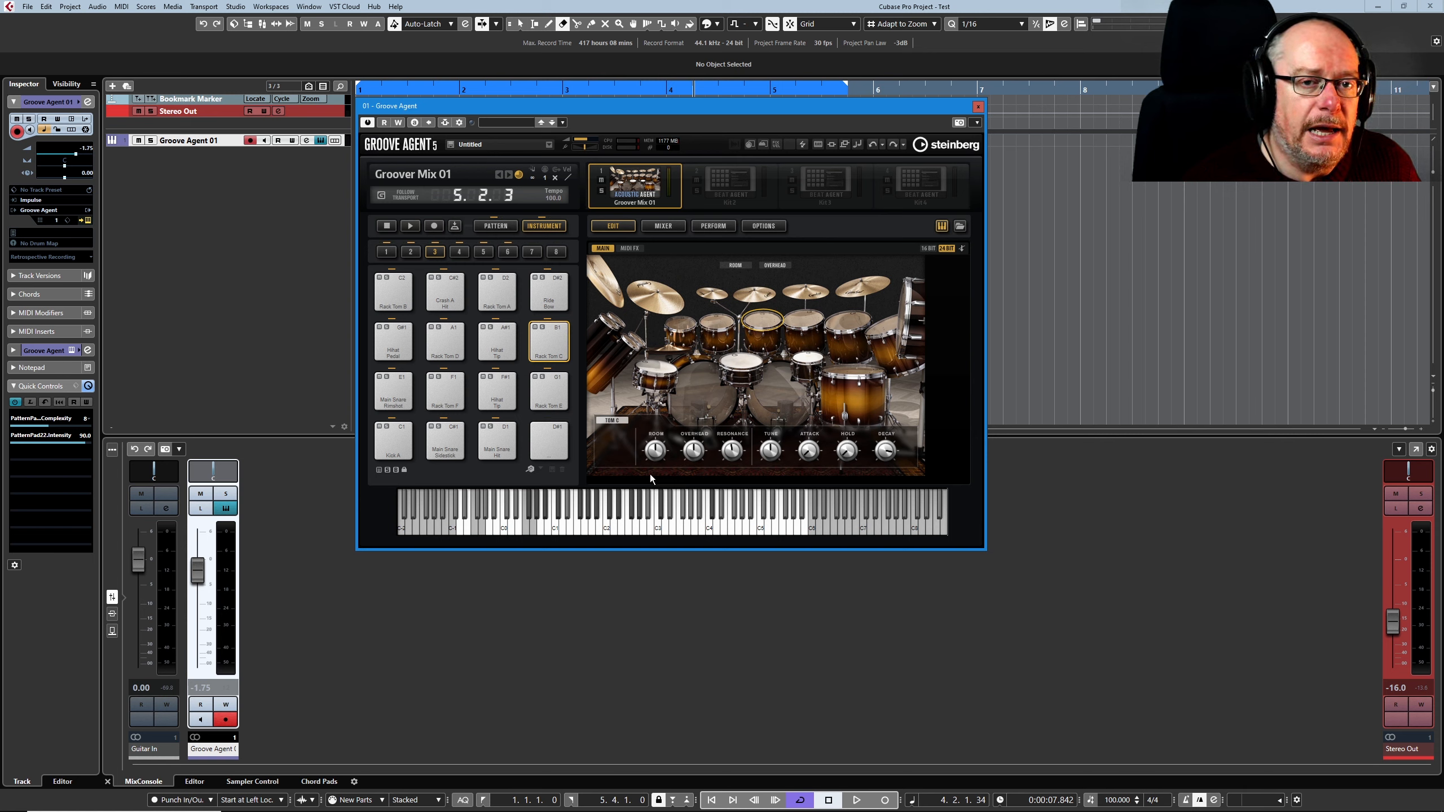
{"action": "left_click", "coordinate": [657, 368]}
{"action": "left_click", "coordinate": [741, 361]}
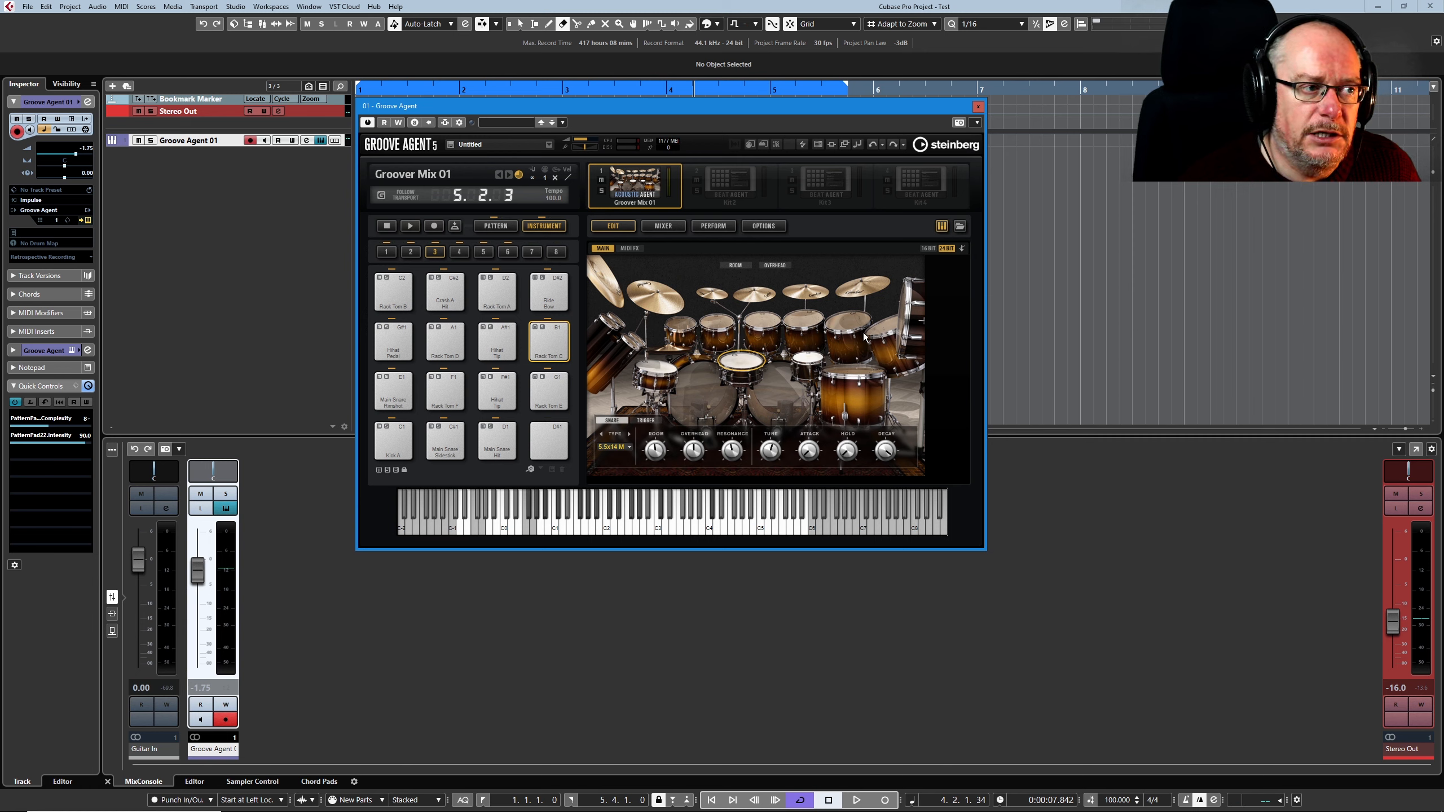
{"action": "left_click", "coordinate": [663, 225]}
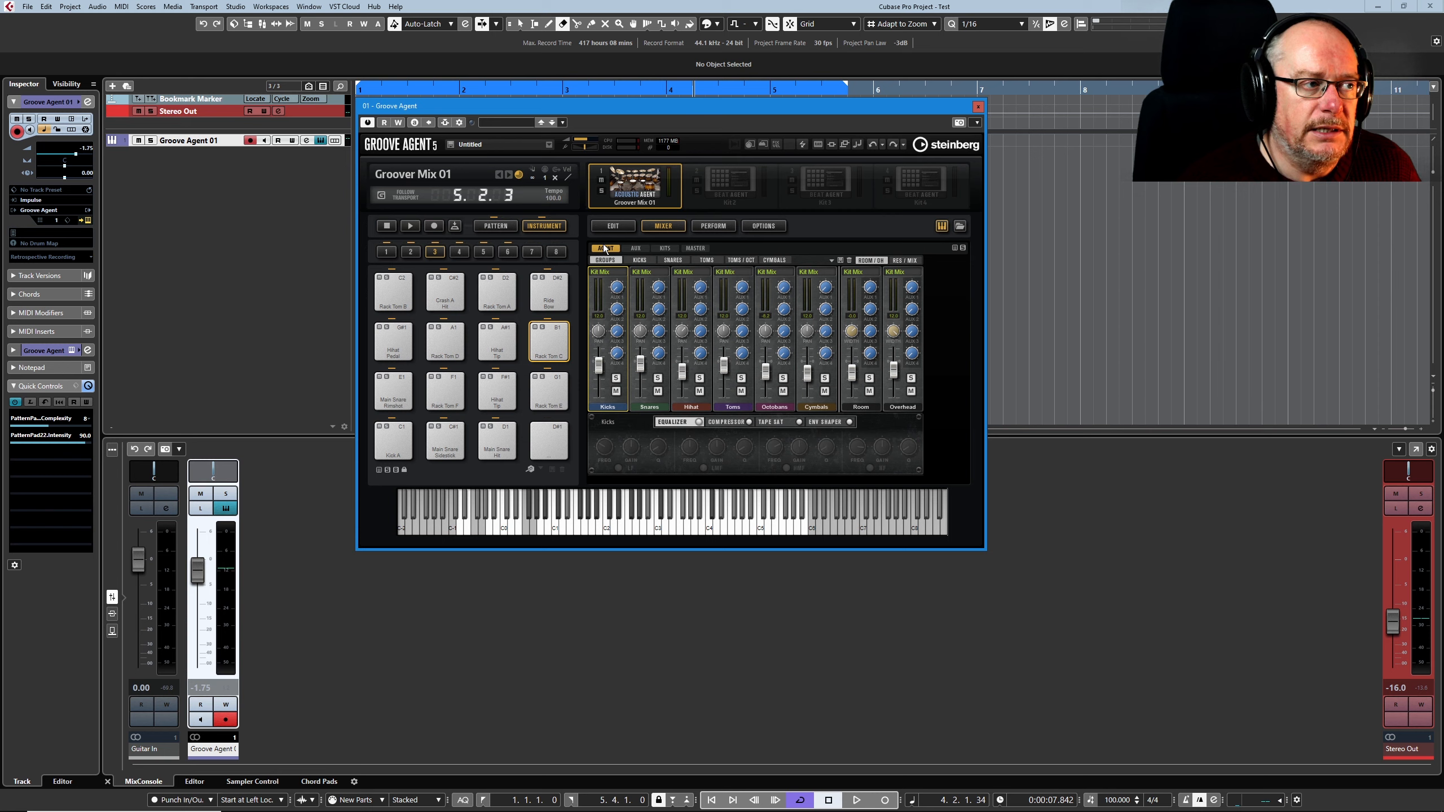
{"action": "left_click", "coordinate": [611, 226]}
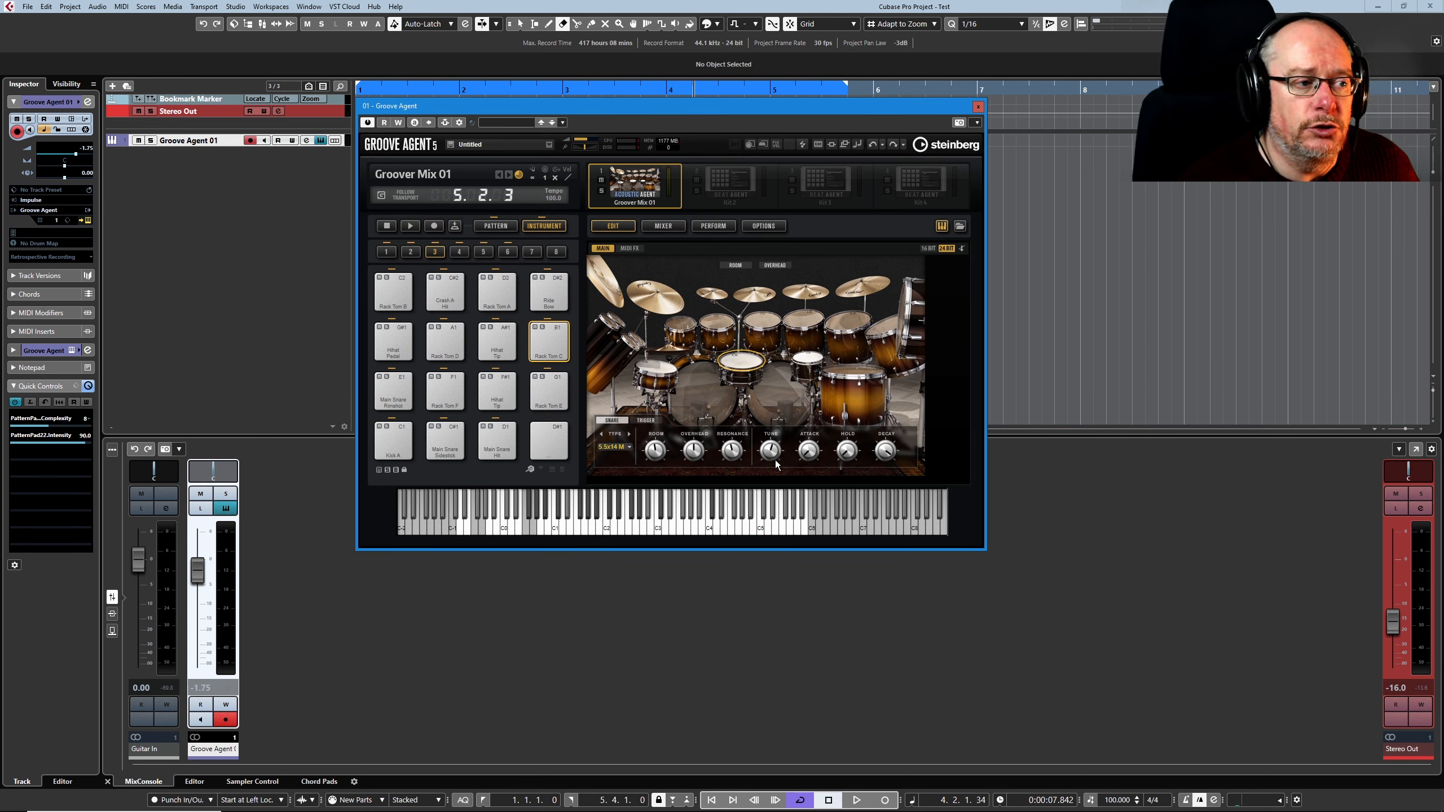
{"action": "left_click", "coordinate": [663, 226]}
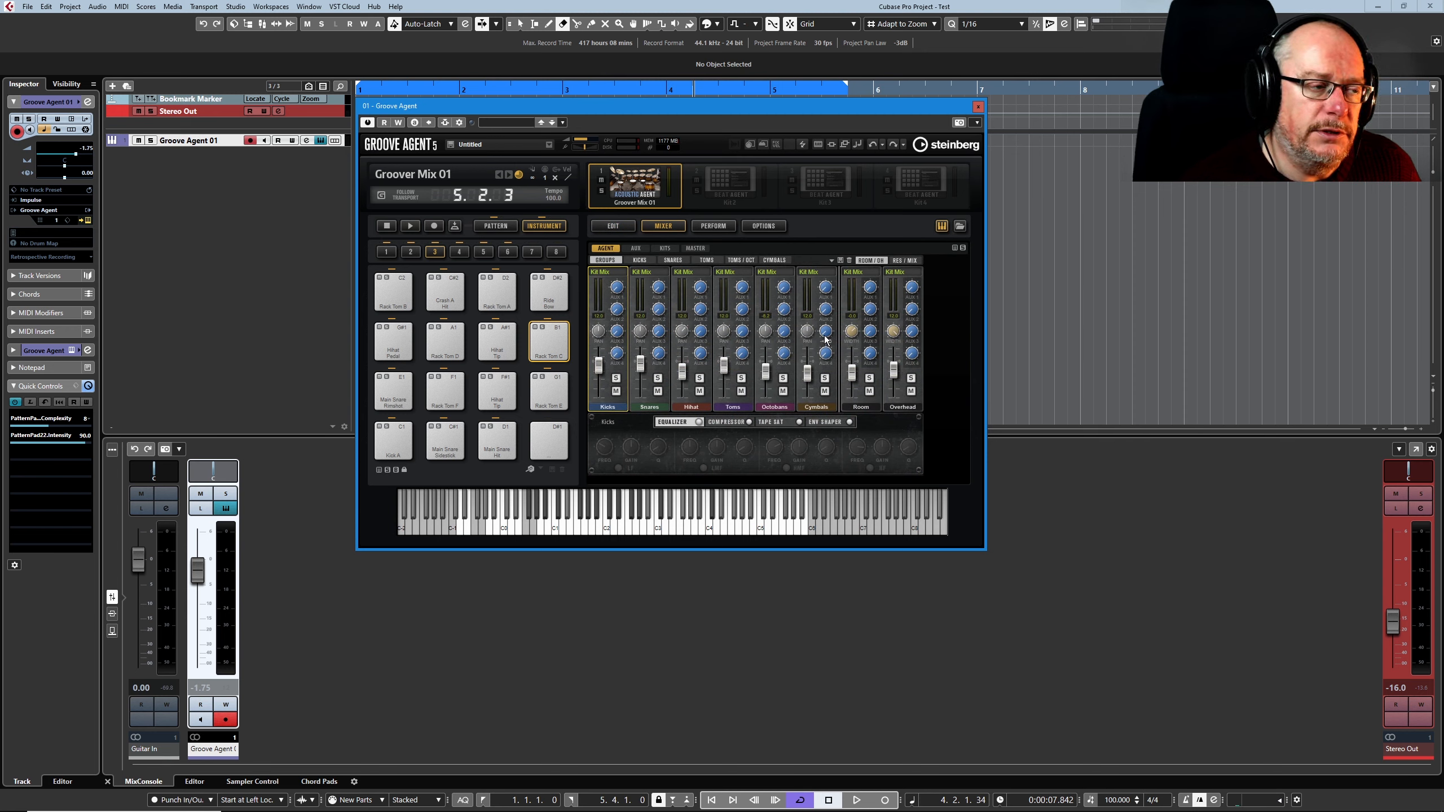
Show the Kit Mix channel, enable its purple rotary effect control, and switch the toggle beside its fader off and on again
{"action": "left_click", "coordinate": [904, 260]}
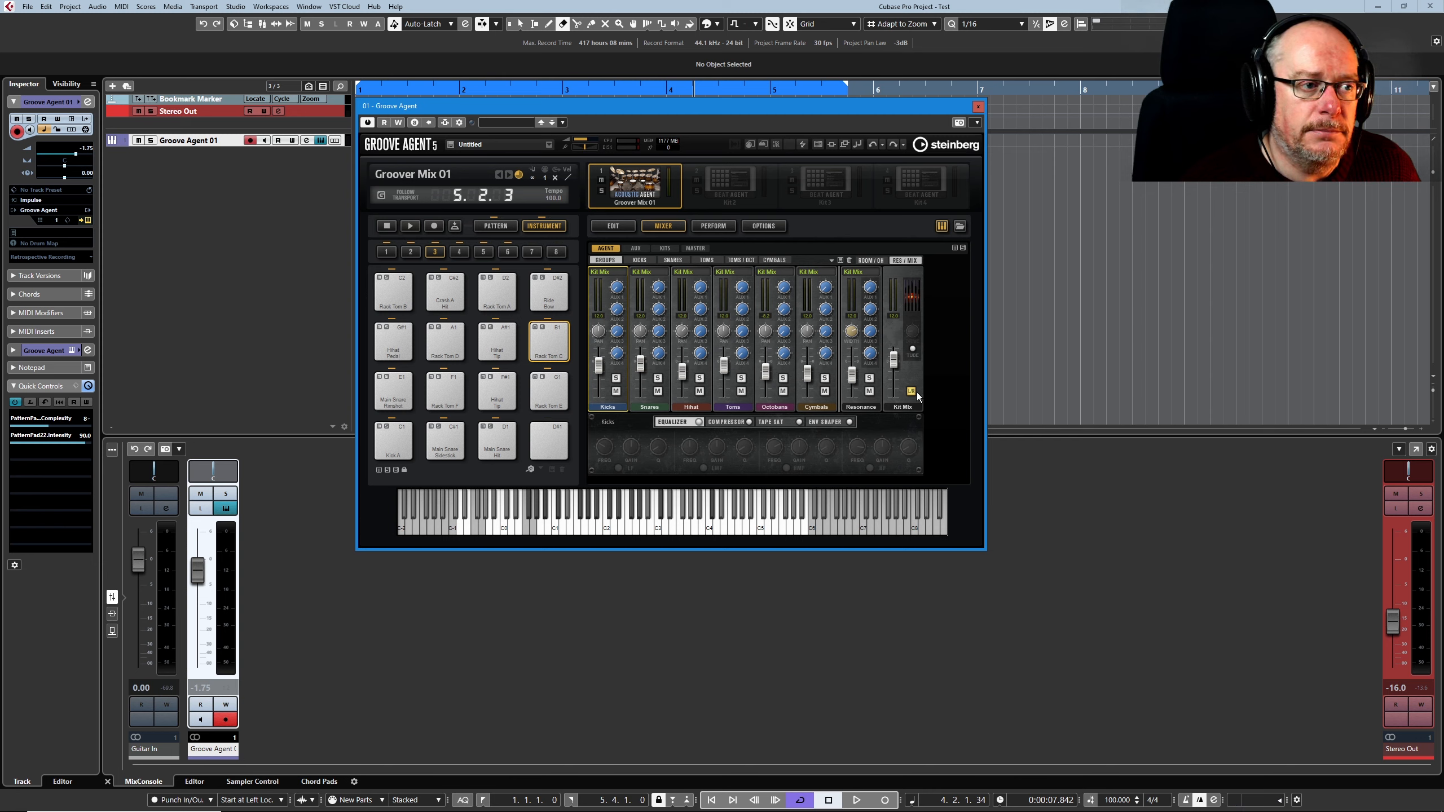
{"action": "left_click", "coordinate": [912, 349]}
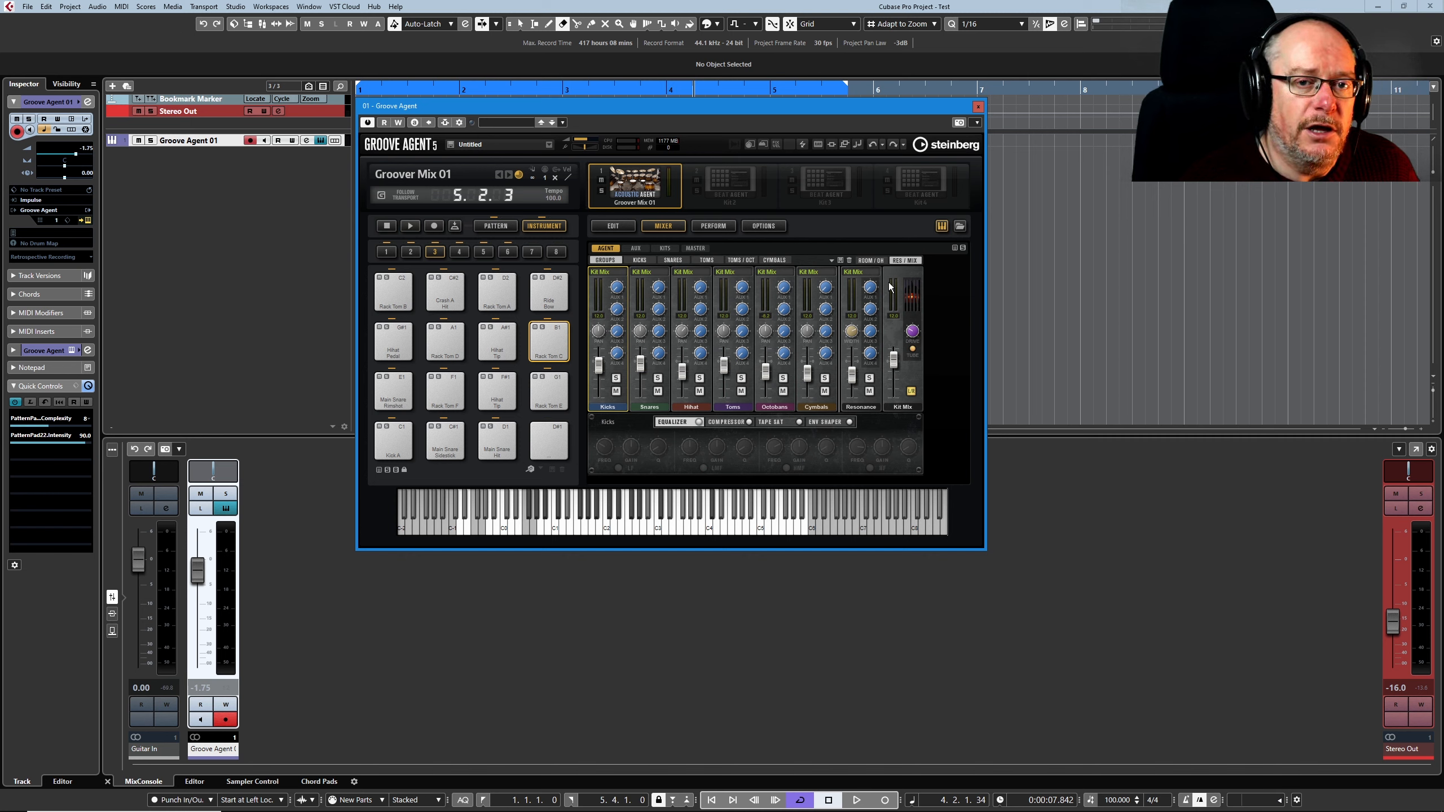
{"action": "left_click", "coordinate": [911, 391]}
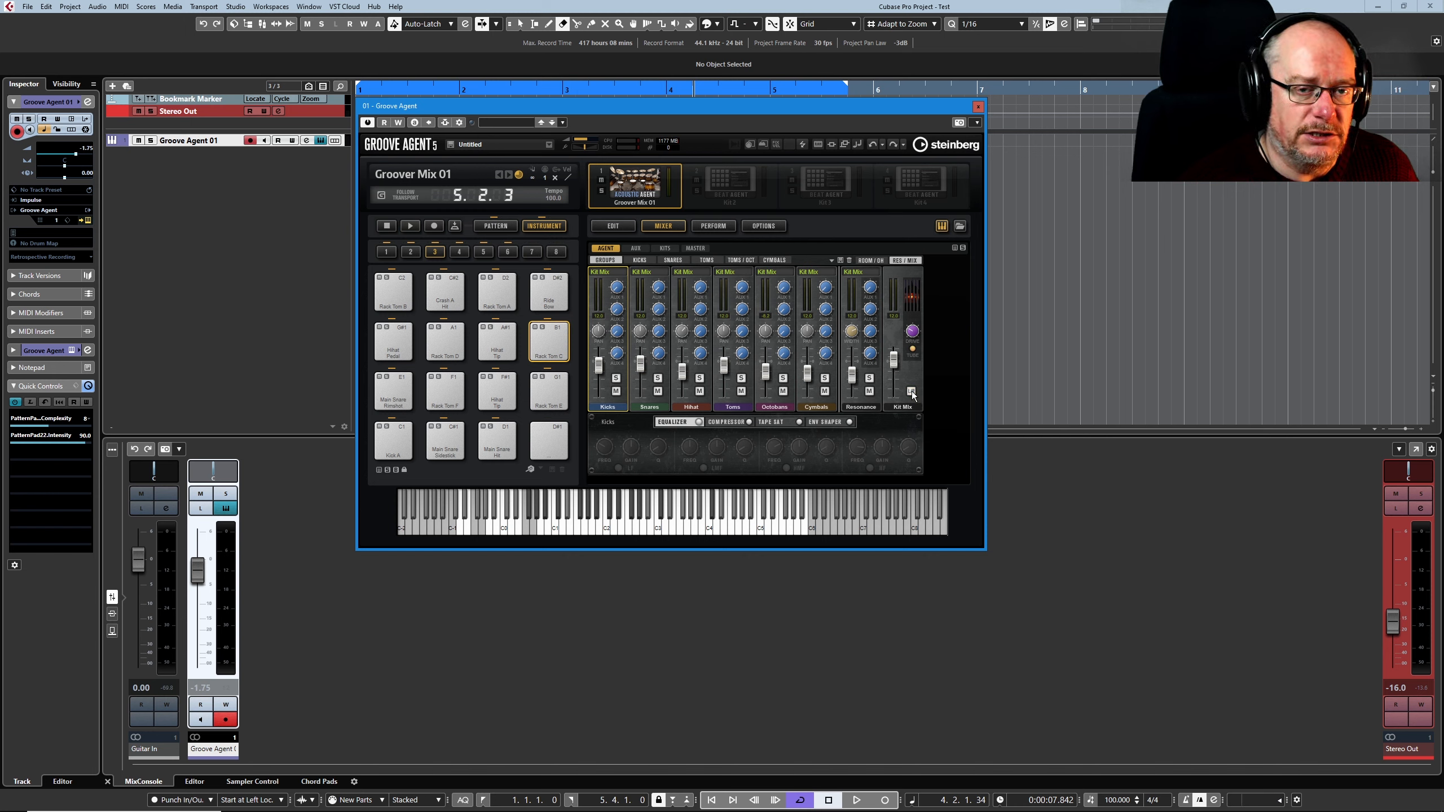
{"action": "left_click", "coordinate": [912, 390]}
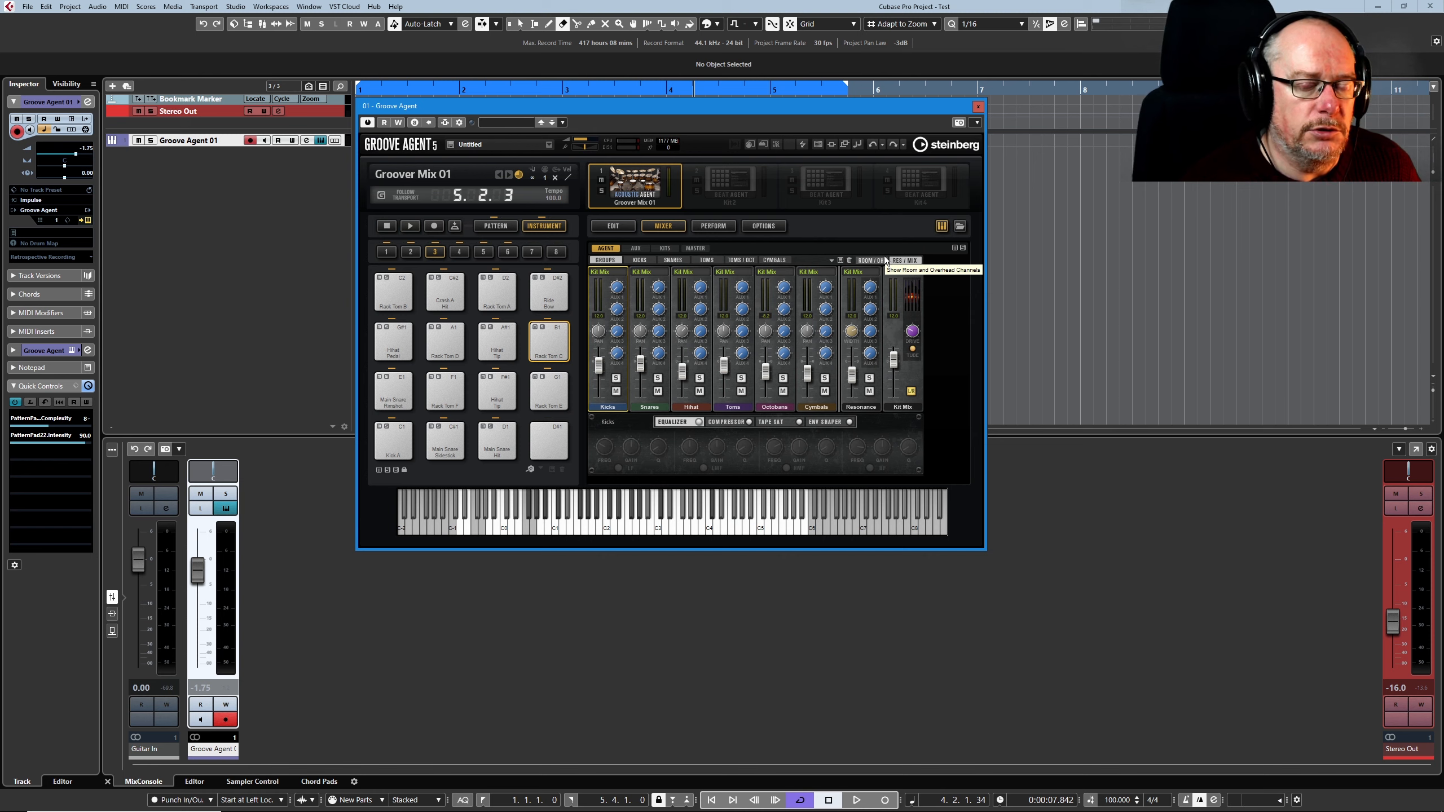
Turn on the equalizer for the Kick A channel and open the kick channel's compressor settings
{"action": "left_click", "coordinate": [648, 259]}
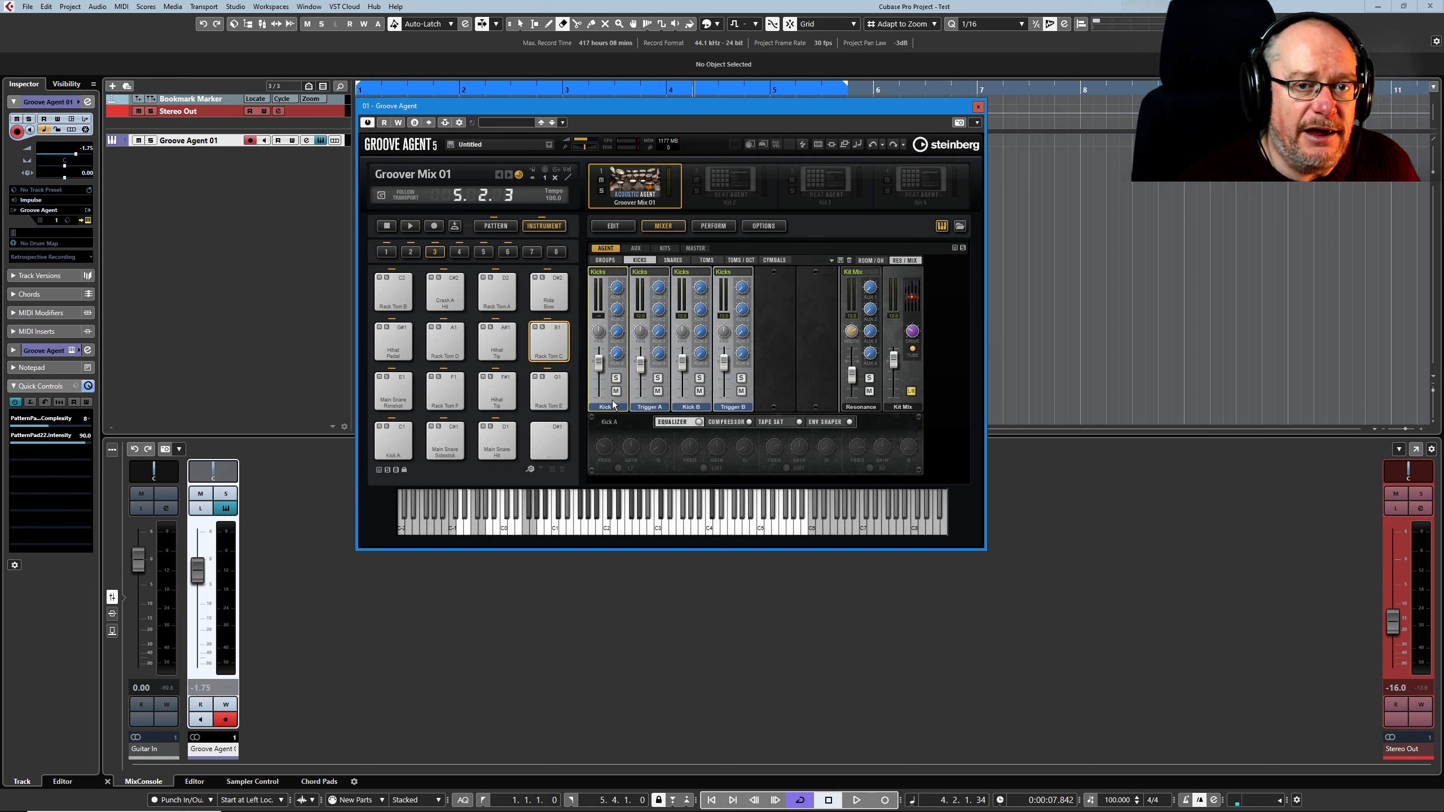
{"action": "left_click", "coordinate": [696, 421]}
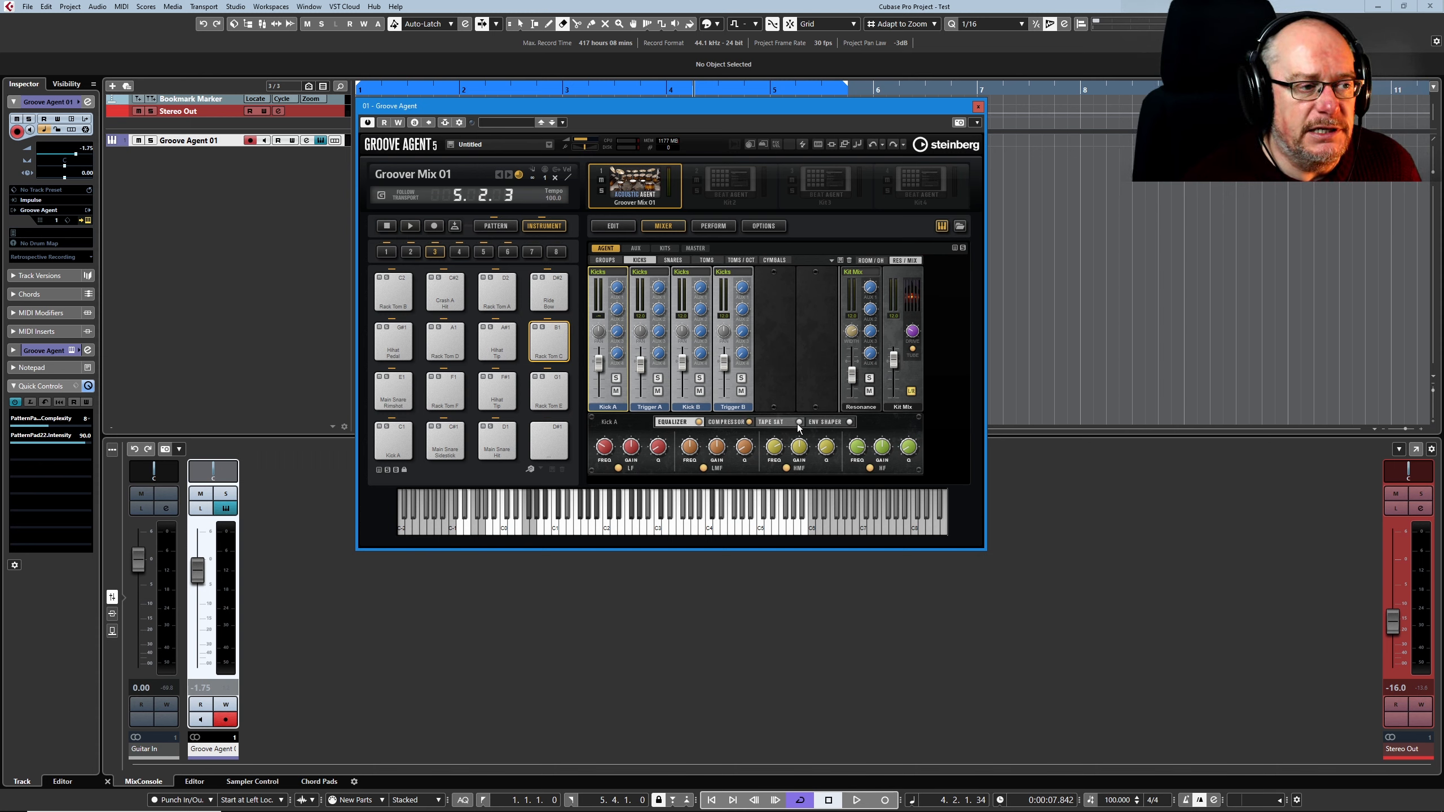
{"action": "left_click", "coordinate": [737, 423]}
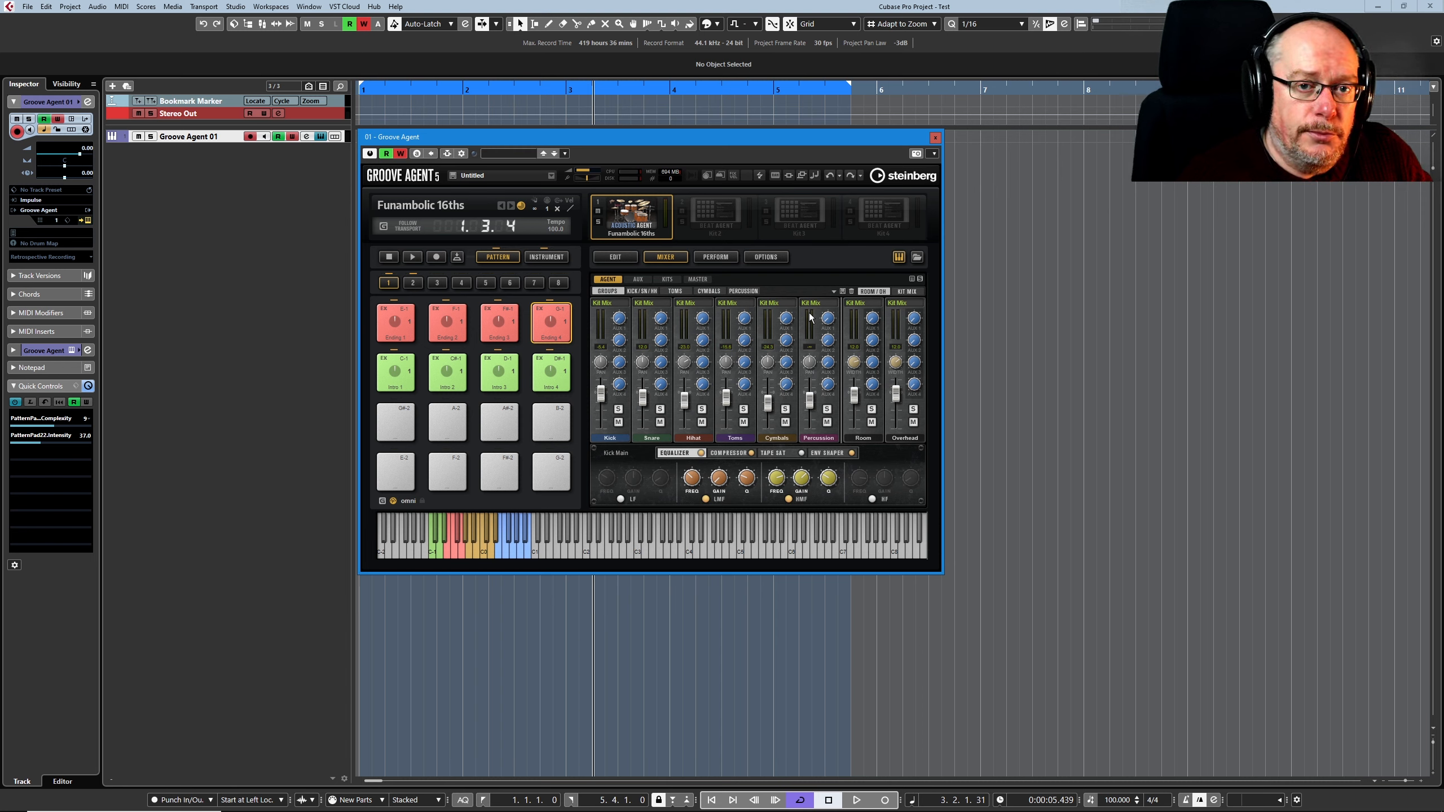
{"action": "left_click", "coordinate": [735, 454]}
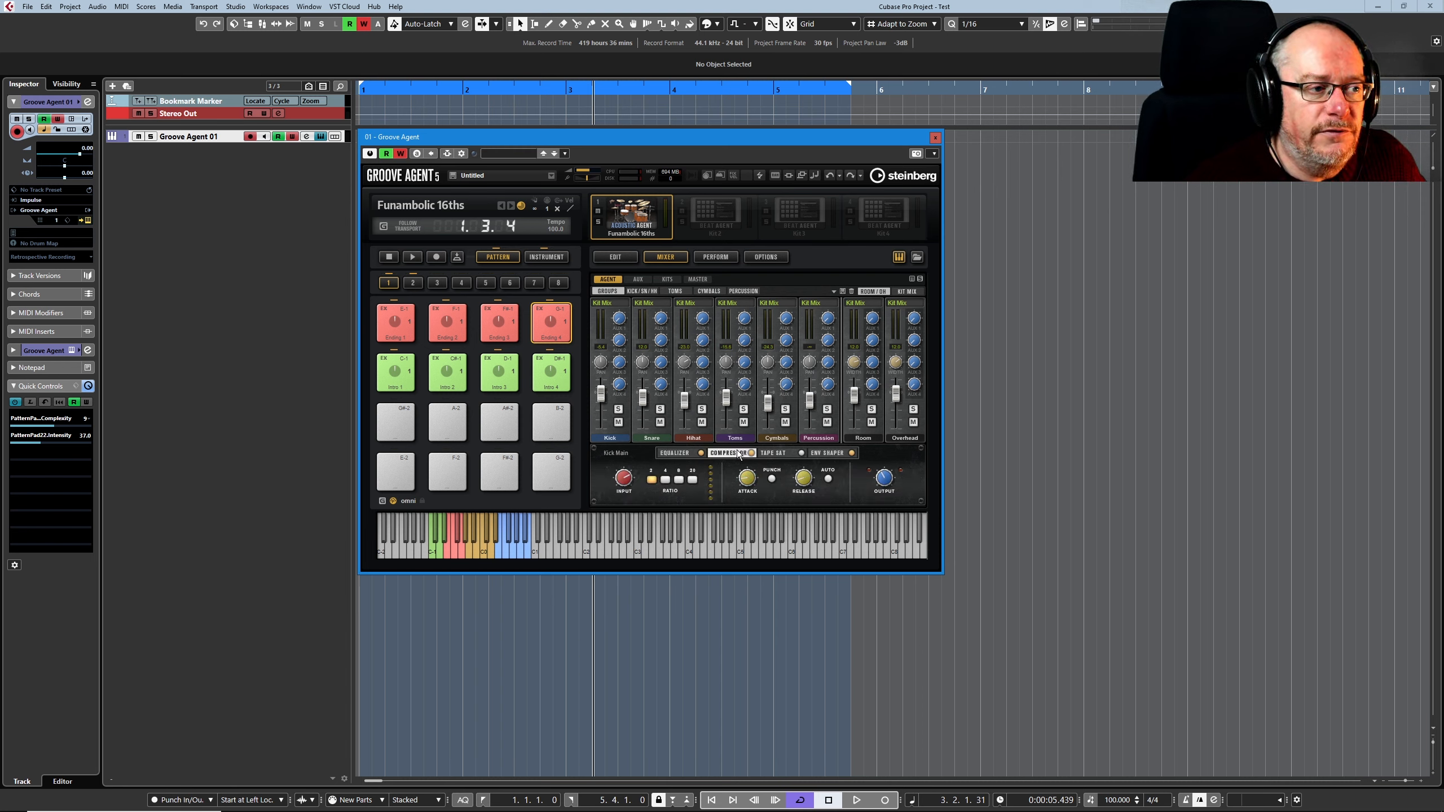
Inspect the kick channel's Tape Sat, Env Shaper and Compressor sections, and show the individual kick, snare and hi-hat channels
{"action": "left_click", "coordinate": [780, 454]}
{"action": "left_click", "coordinate": [829, 453]}
{"action": "left_click", "coordinate": [773, 454]}
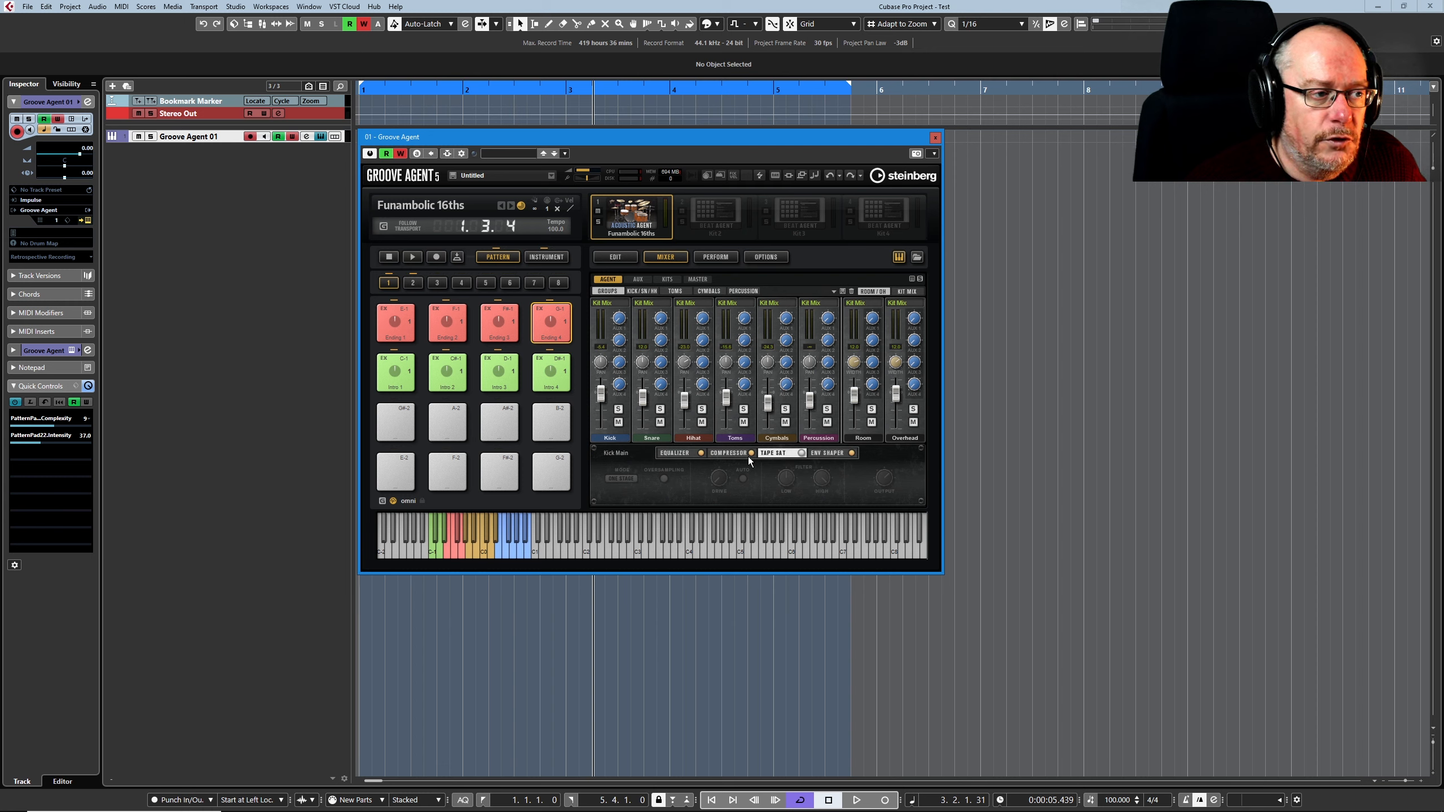
{"action": "left_click", "coordinate": [725, 457]}
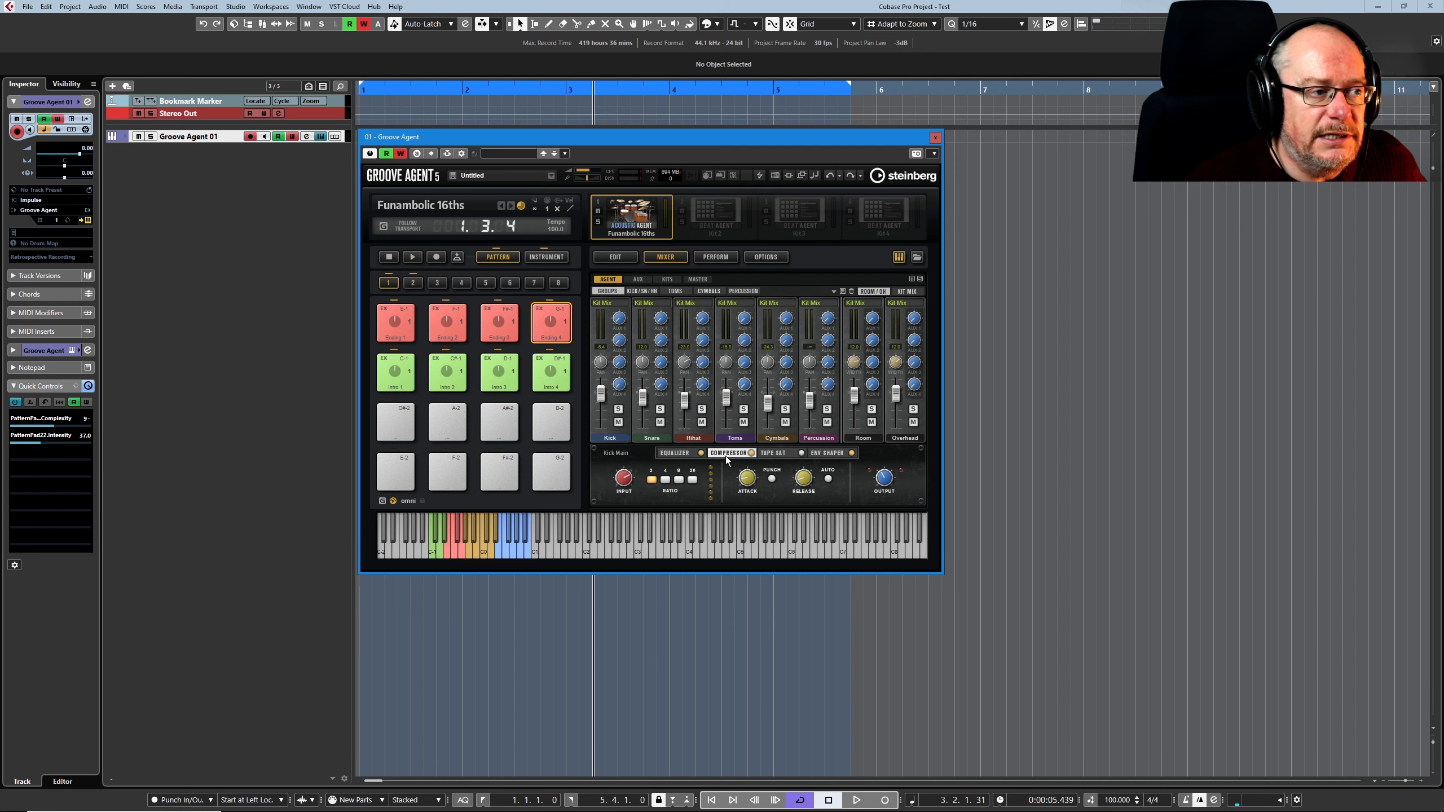
{"action": "left_click", "coordinate": [649, 291]}
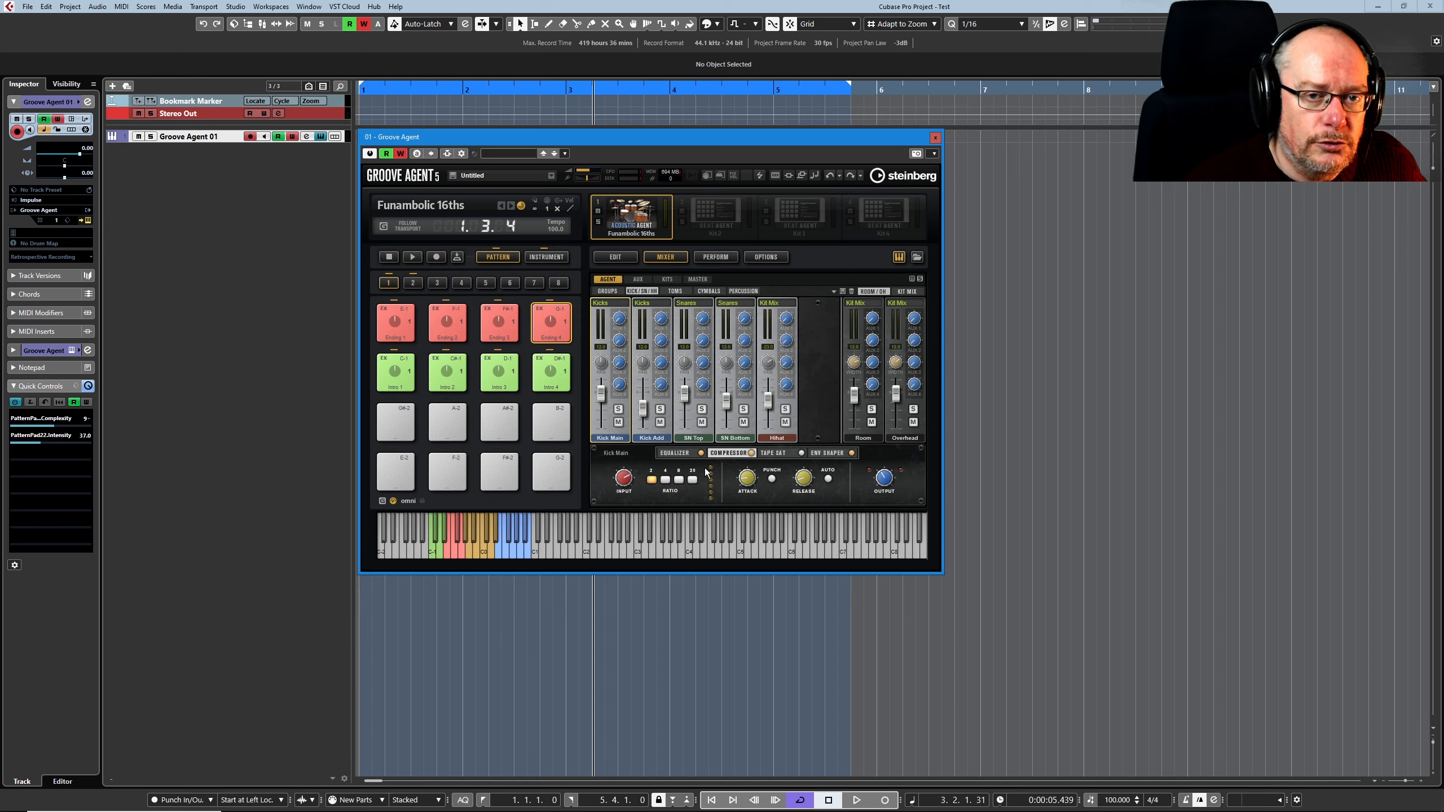
{"action": "mouse_move", "coordinate": [769, 391]}
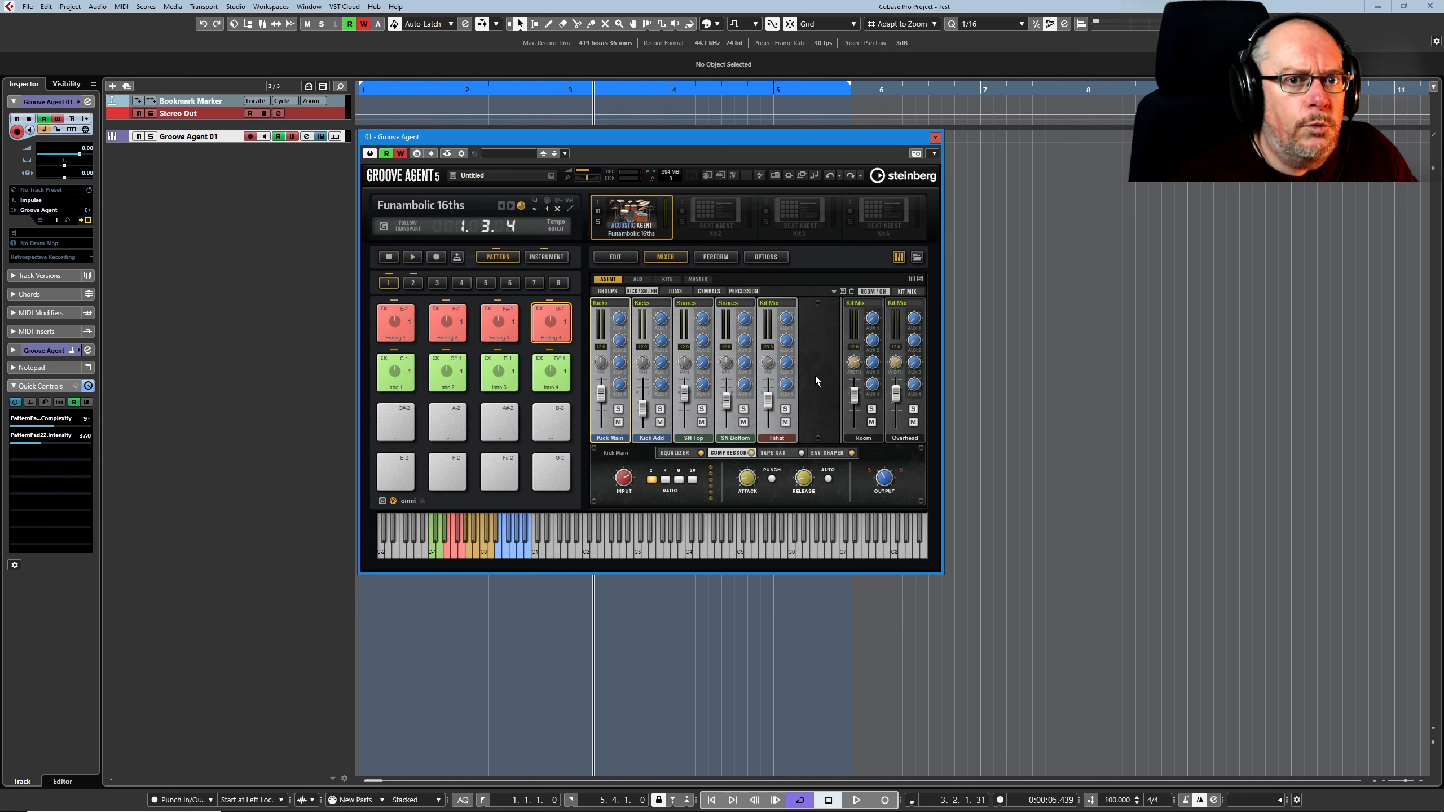
Export the acoustic kit's mixer and effects to Cubase and close the Groove Agent window
{"action": "right_click", "coordinate": [638, 212]}
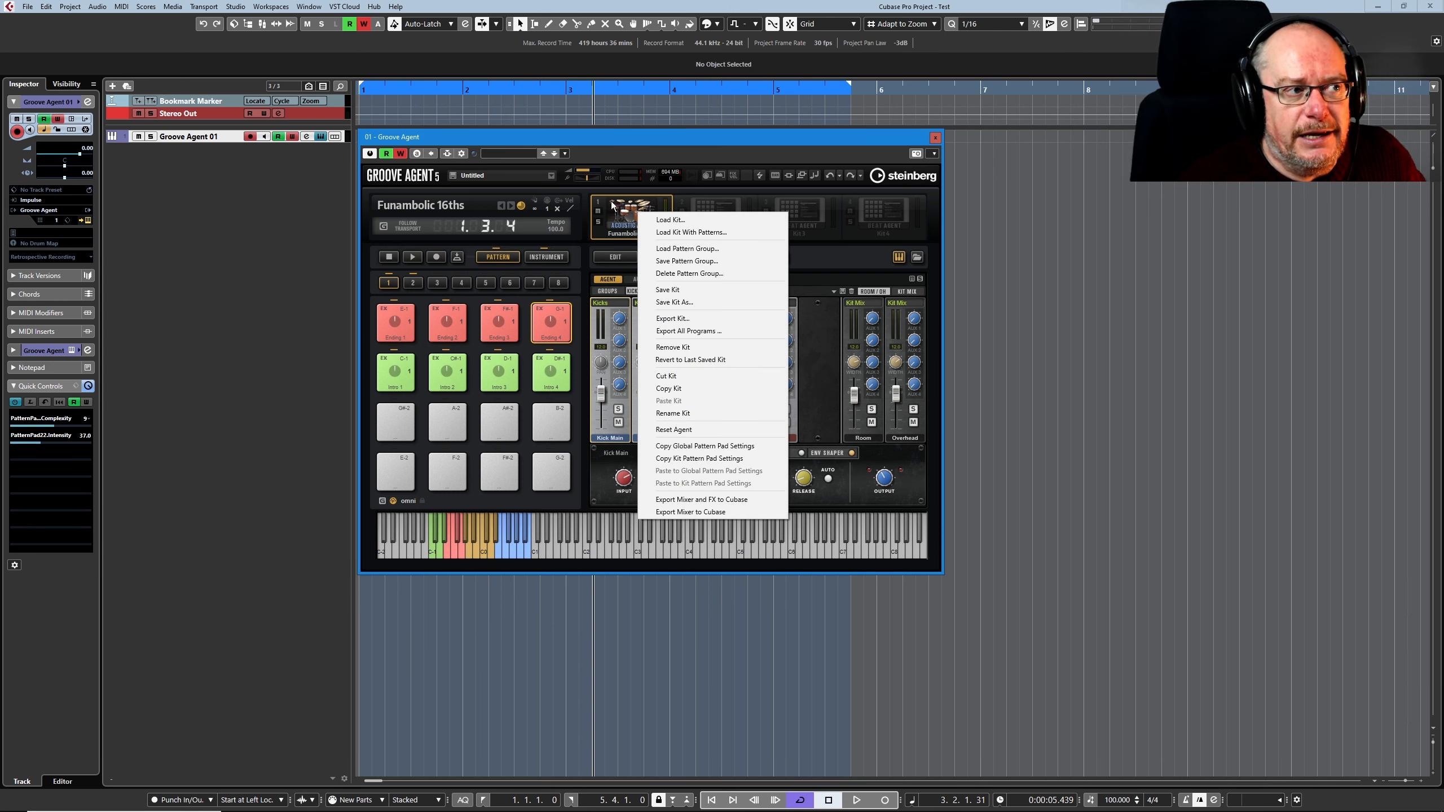
{"action": "left_click", "coordinate": [671, 500]}
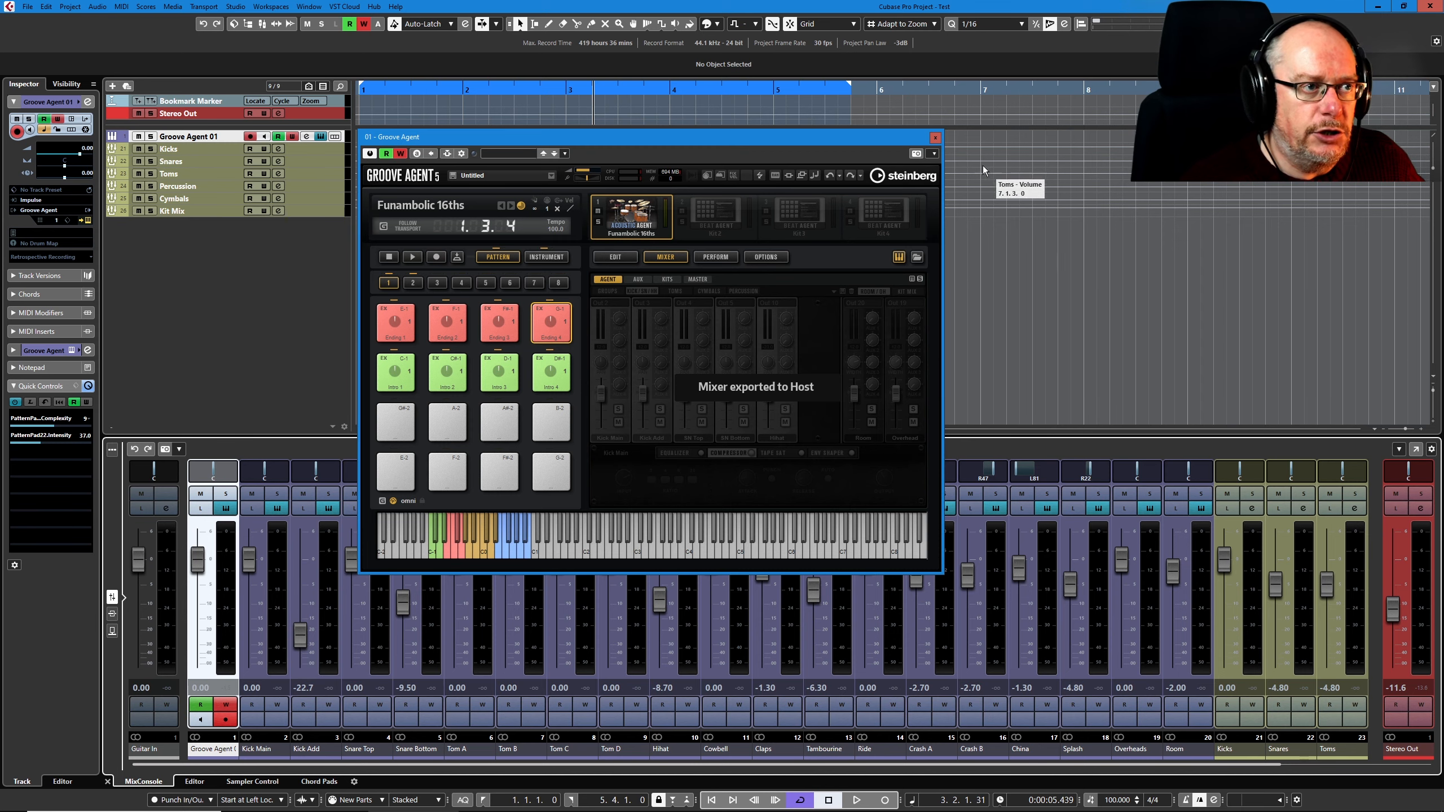
{"action": "left_click", "coordinate": [935, 137]}
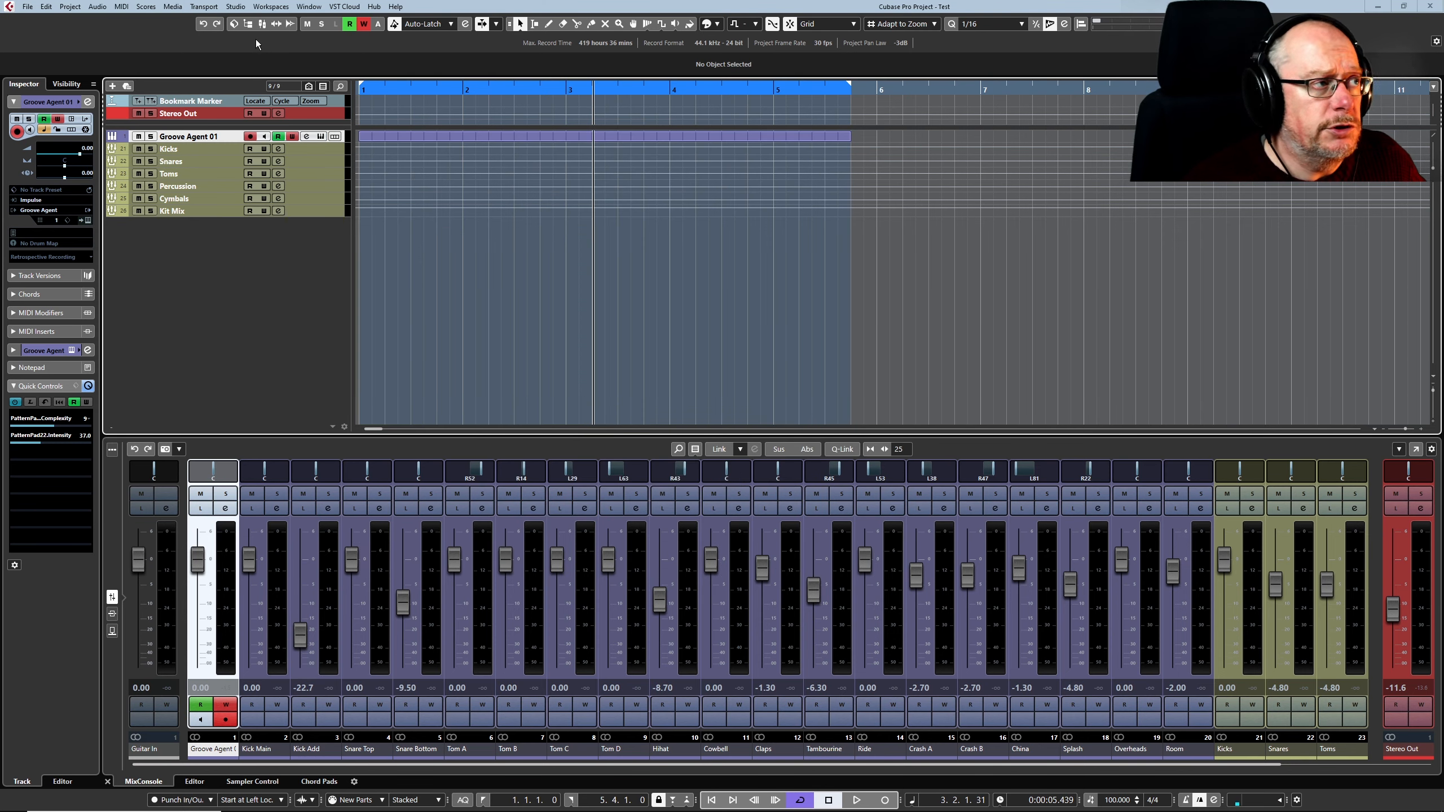
Open the full MixConsole and expand the Strip rack to examine the exported compressor, tape saturation and envelope shaper modules
{"action": "left_click", "coordinate": [263, 27]}
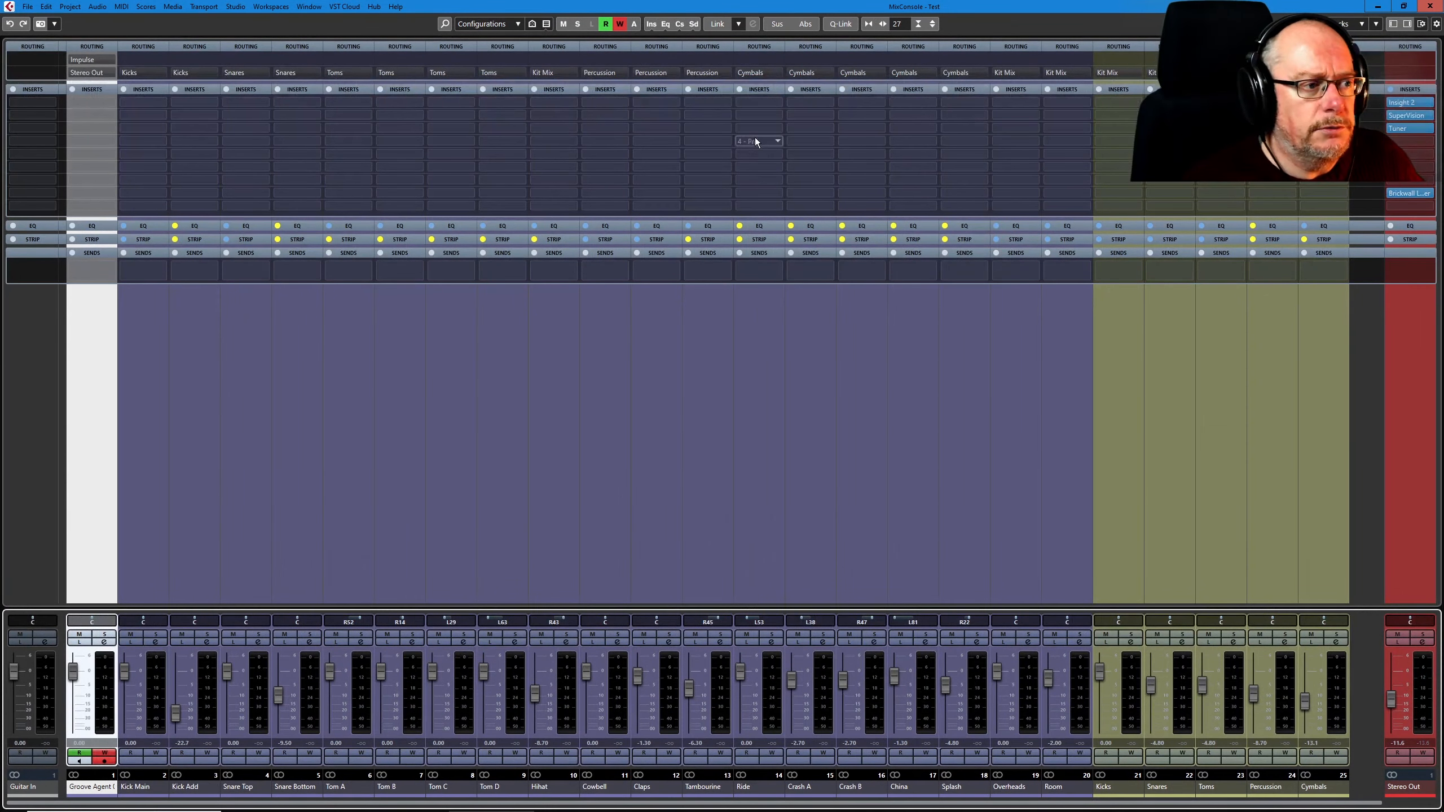
{"action": "left_click", "coordinate": [738, 243]}
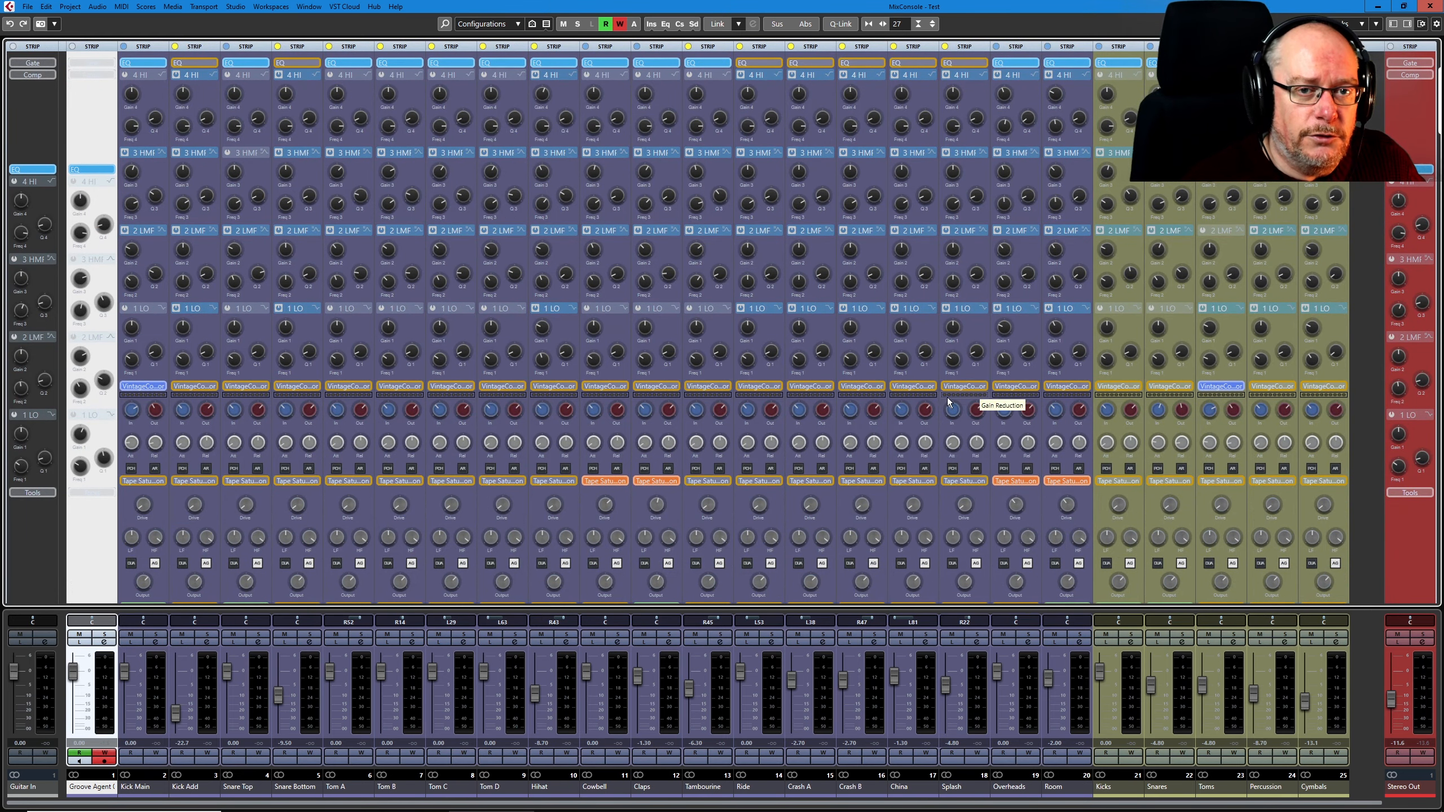
{"action": "scroll", "coordinate": [1362, 422], "scroll_direction": "down", "scroll_amount": 5}
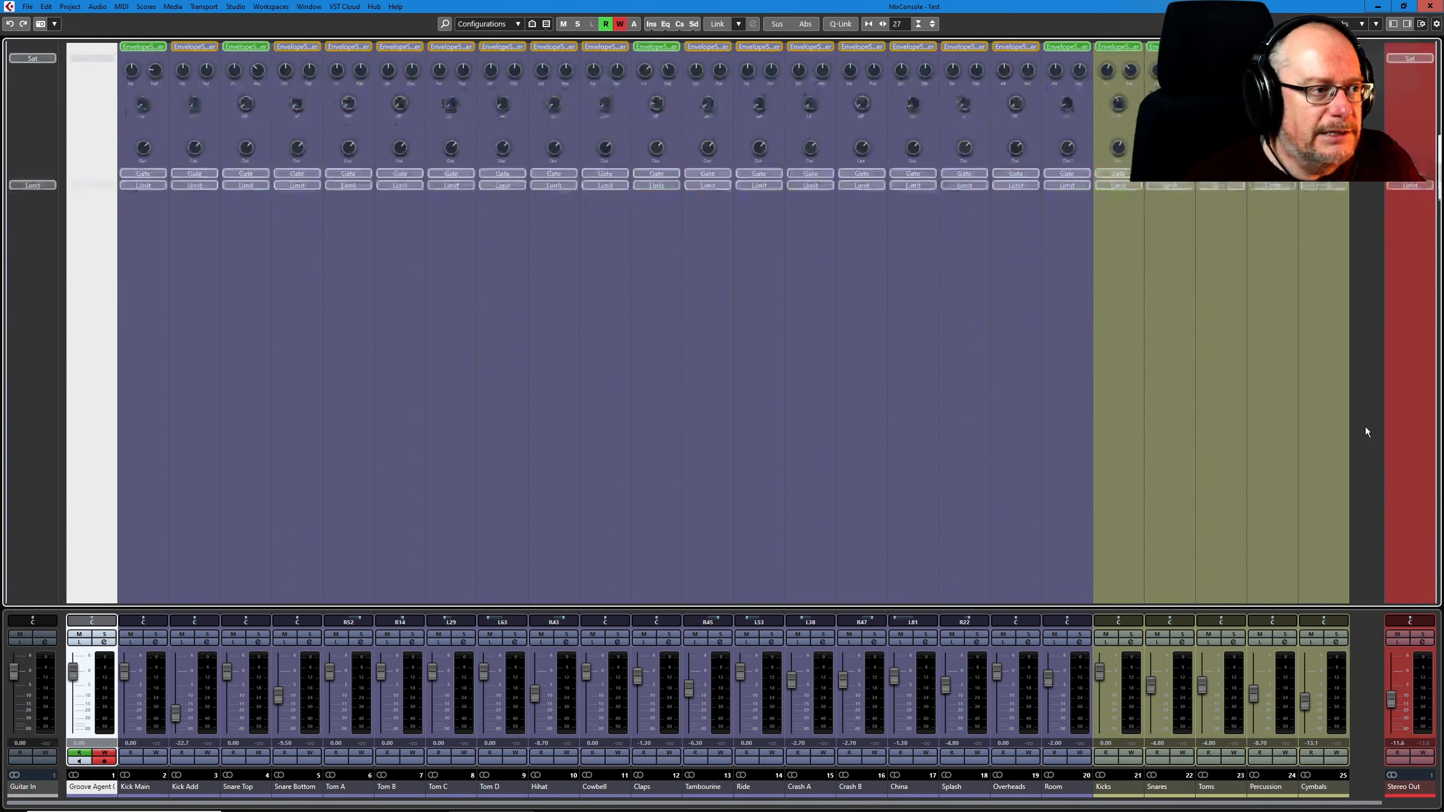
{"action": "scroll", "coordinate": [1365, 427], "scroll_direction": "up", "scroll_amount": 6}
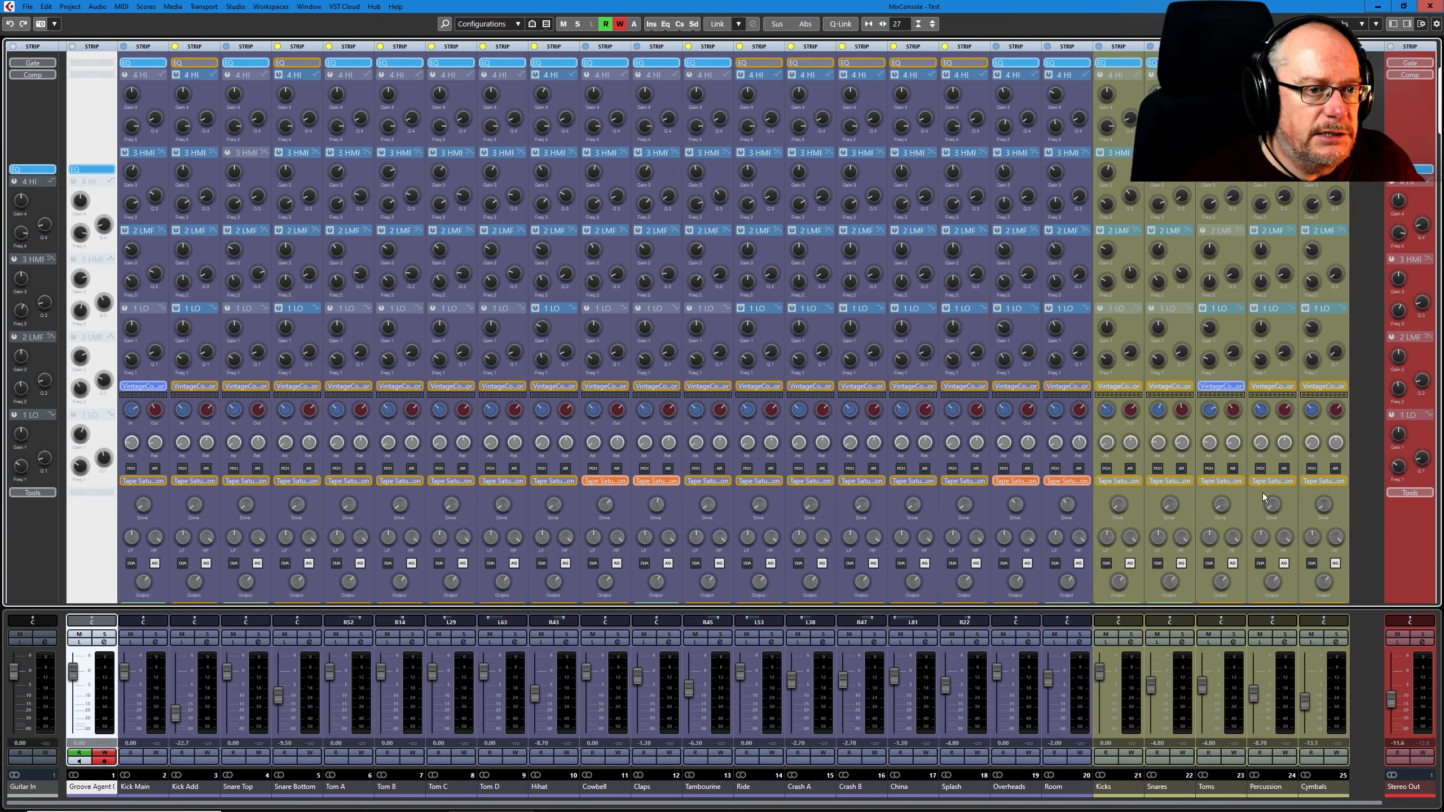
{"action": "scroll", "coordinate": [1358, 474], "scroll_direction": "up", "scroll_amount": 5}
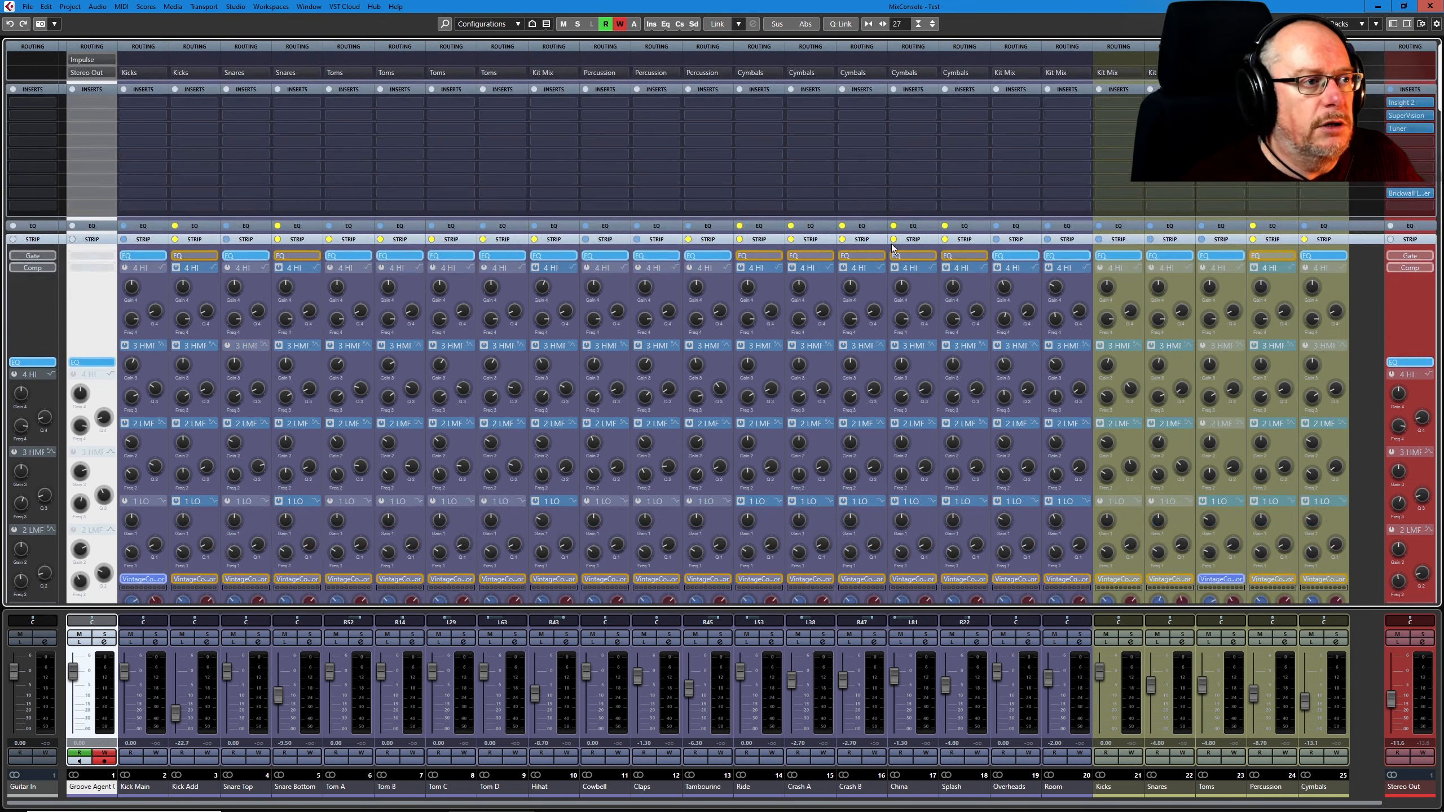
Expand the MixConsole's EQ rack, examine the exported EQ curves and channel strips, and close the MixConsole
{"action": "left_click", "coordinate": [819, 227]}
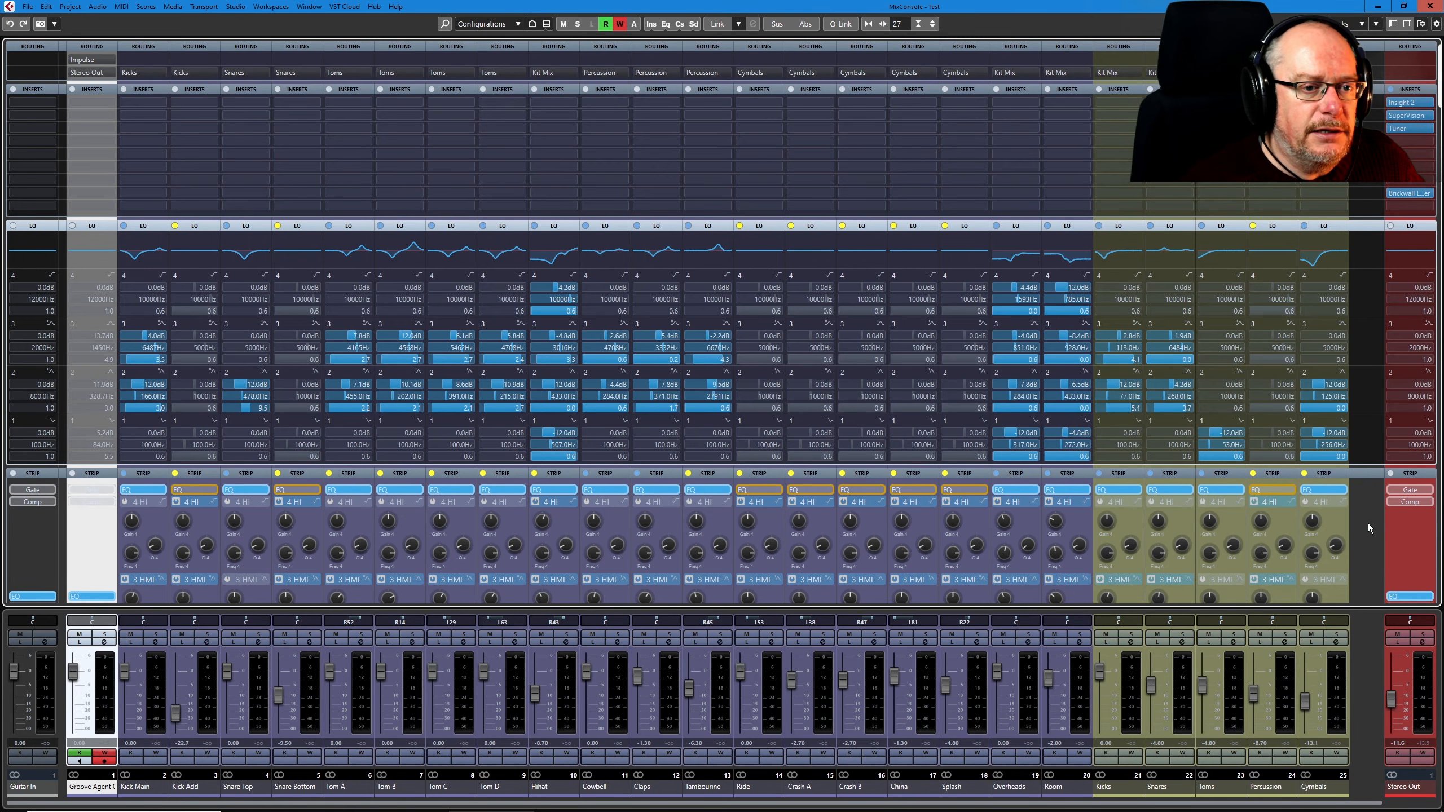
{"action": "scroll", "coordinate": [1367, 524], "scroll_direction": "down", "scroll_amount": 15}
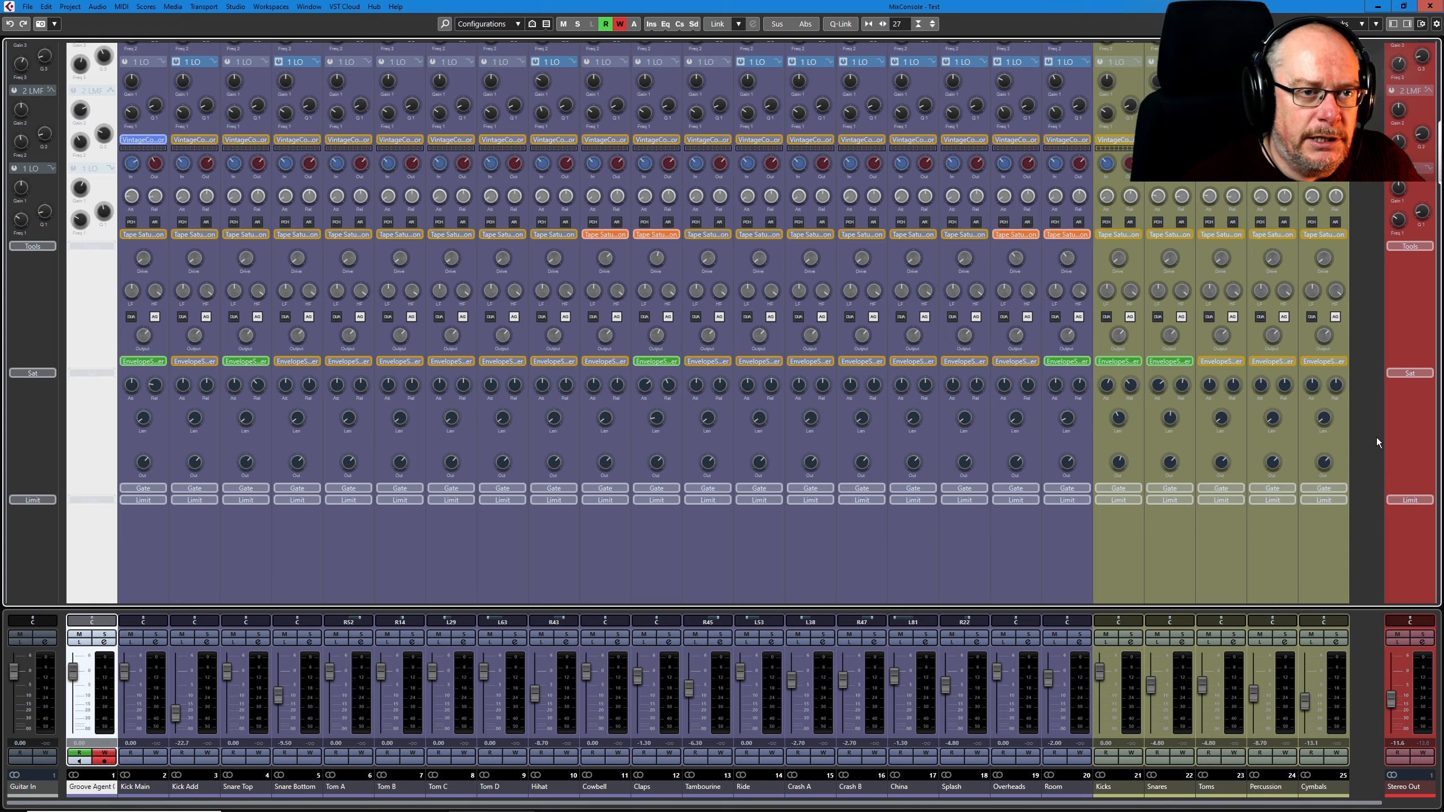
{"action": "scroll", "coordinate": [1376, 438], "scroll_direction": "up", "scroll_amount": 10}
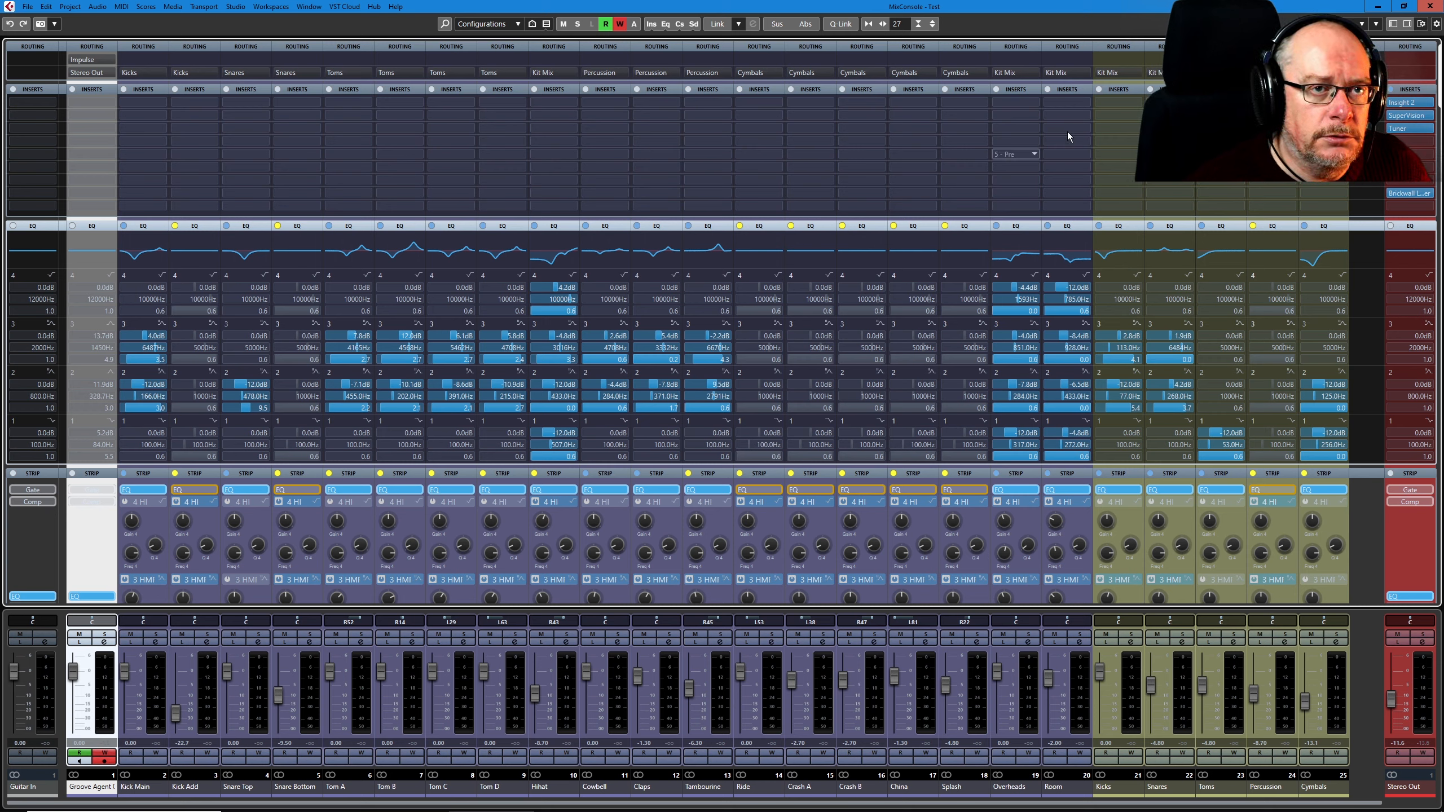
{"action": "left_click", "coordinate": [1430, 6]}
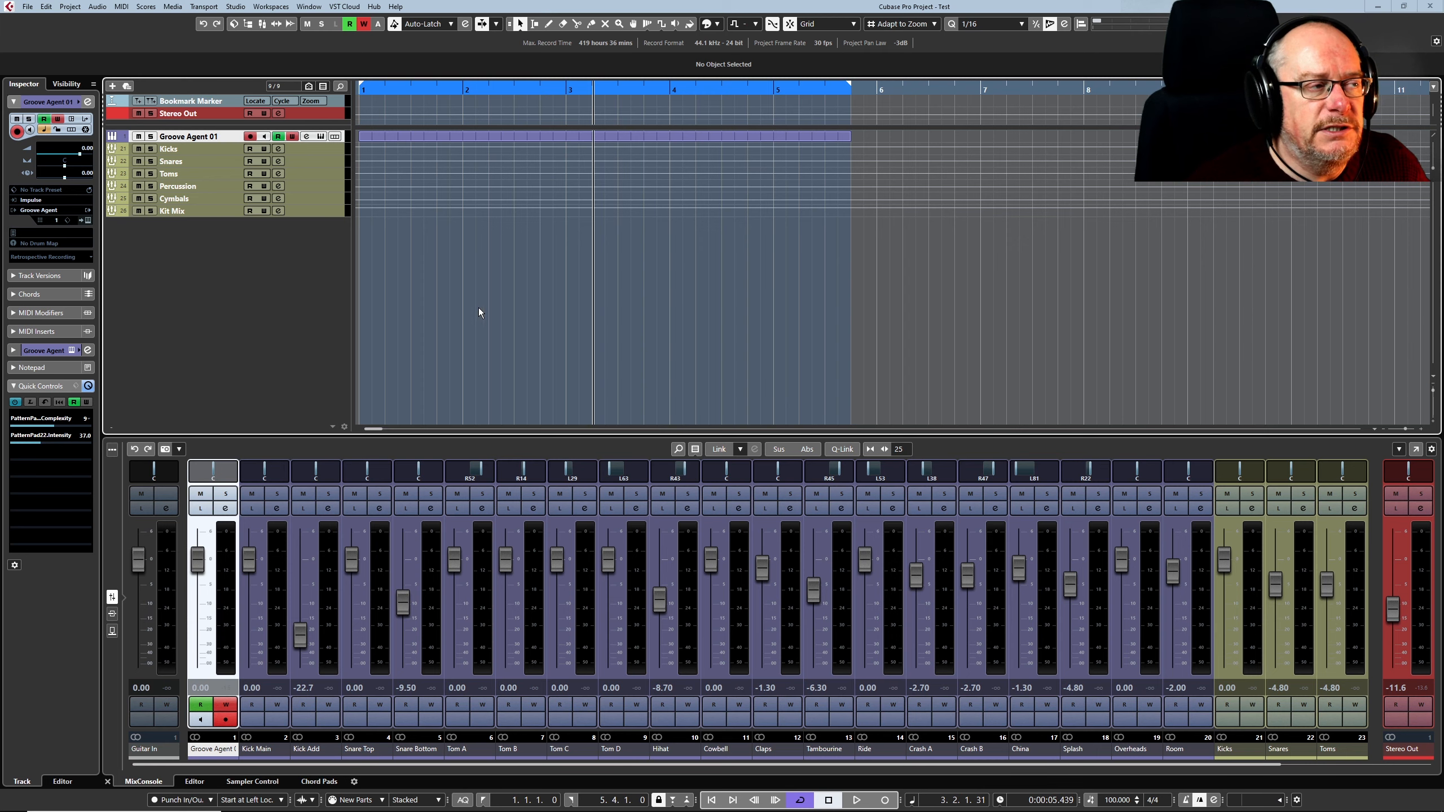
Reopen Groove Agent from its track and check the availability of the kit's mixer export commands
{"action": "left_click", "coordinate": [320, 137]}
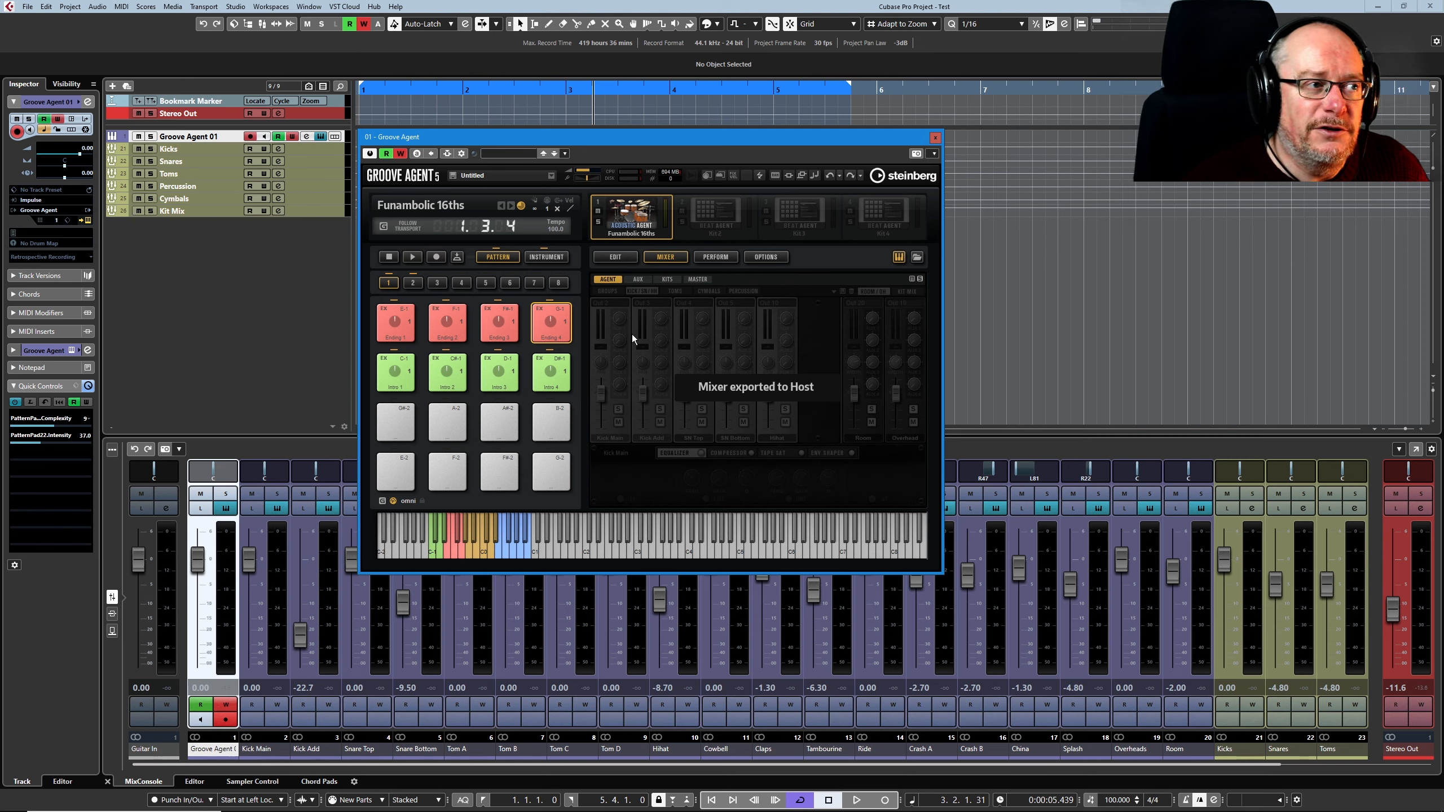
{"action": "right_click", "coordinate": [638, 217]}
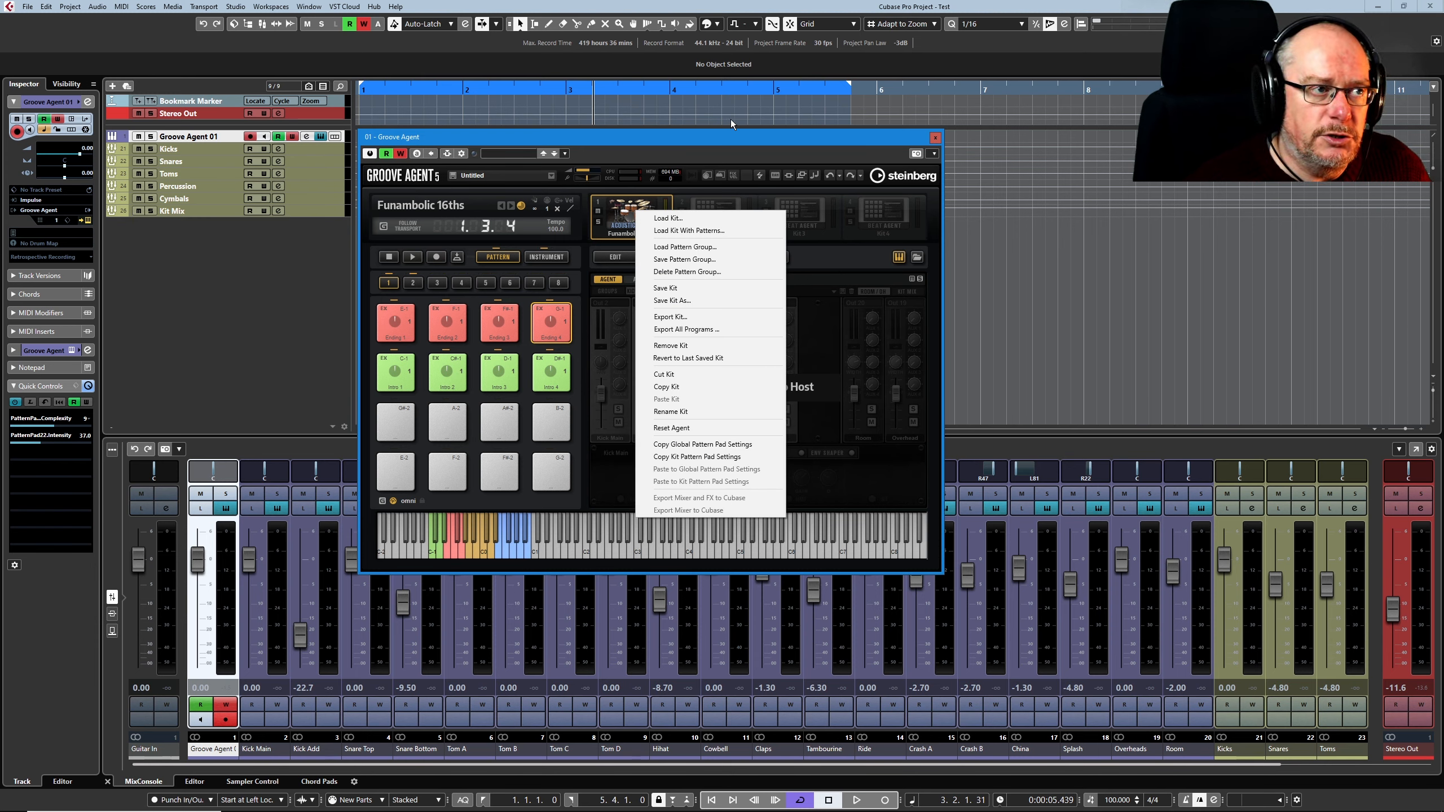
{"action": "left_click", "coordinate": [754, 135]}
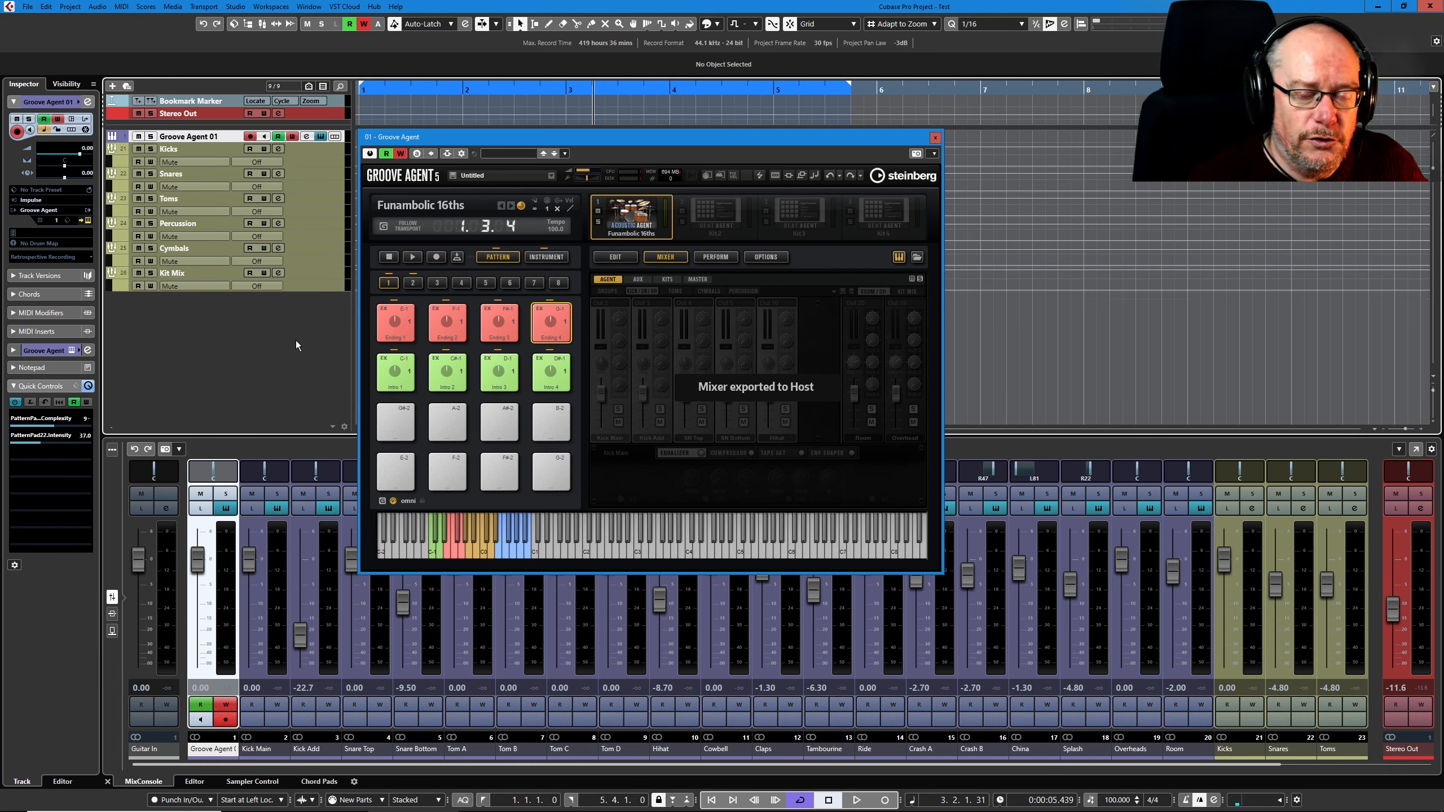
Unfold the Groove Agent 01 track, look through its individual output channels, and close the instrument window
{"action": "left_click", "coordinate": [114, 137]}
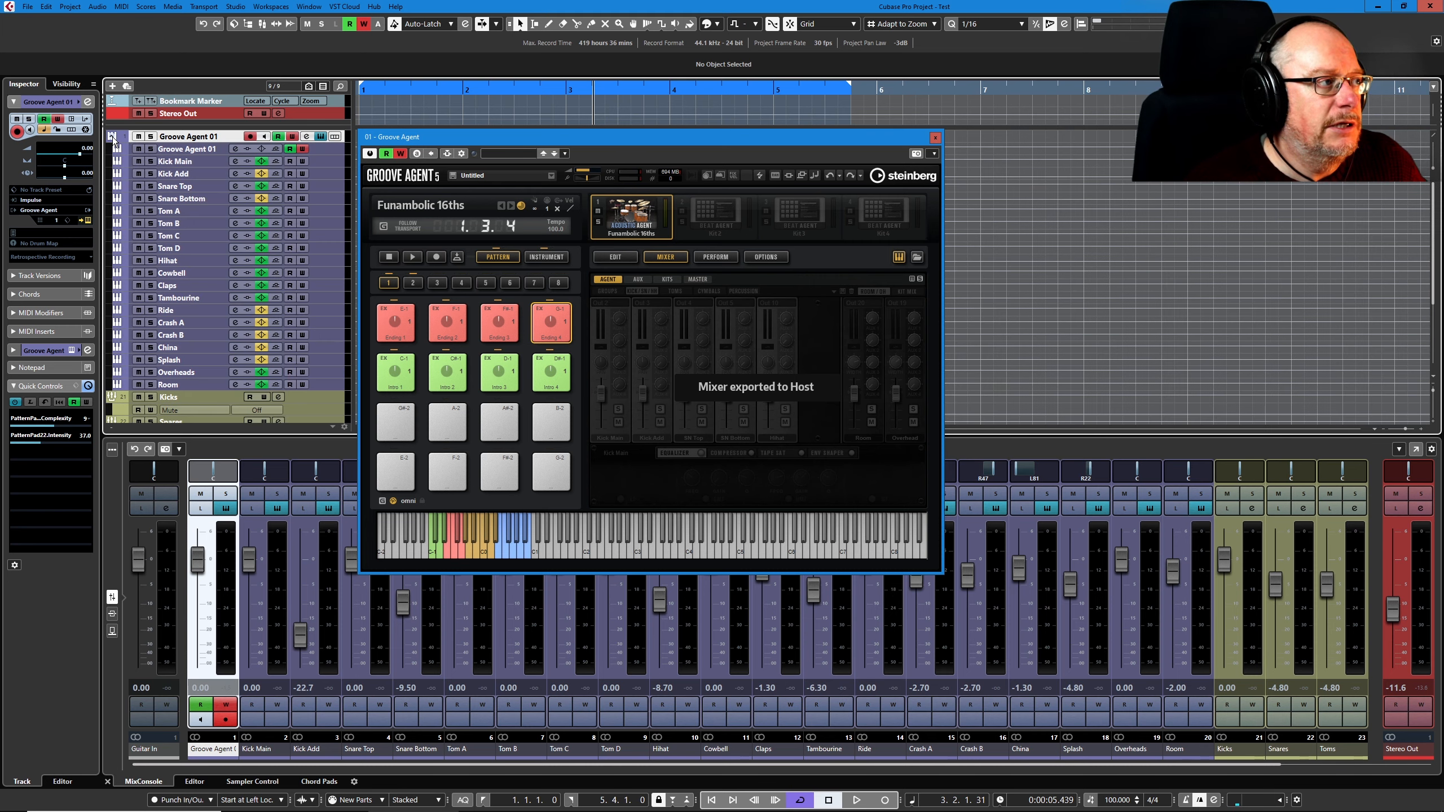
{"action": "scroll", "coordinate": [260, 295], "scroll_direction": "down", "scroll_amount": 3}
{"action": "scroll", "coordinate": [260, 295], "scroll_direction": "up", "scroll_amount": 3}
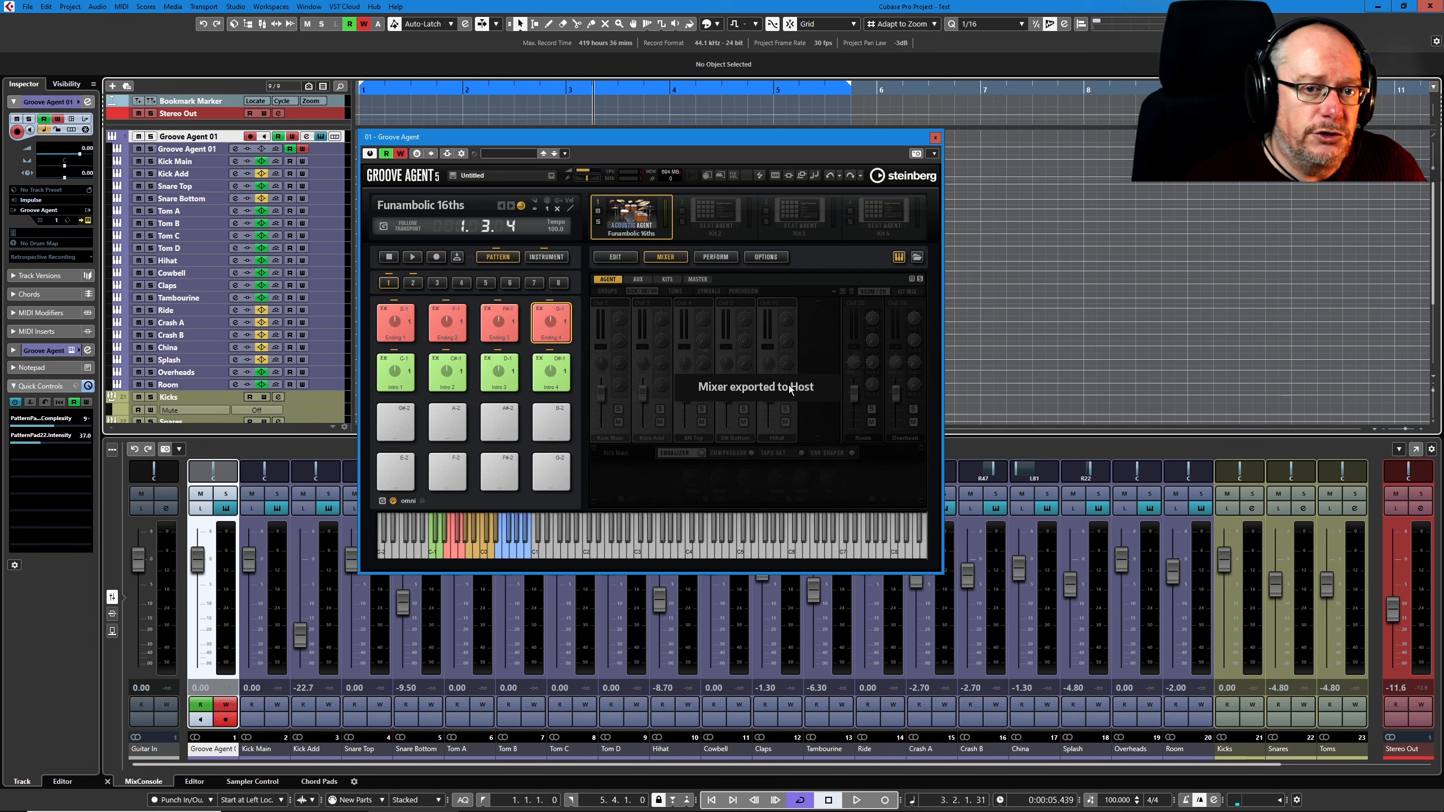
{"action": "left_click", "coordinate": [935, 138]}
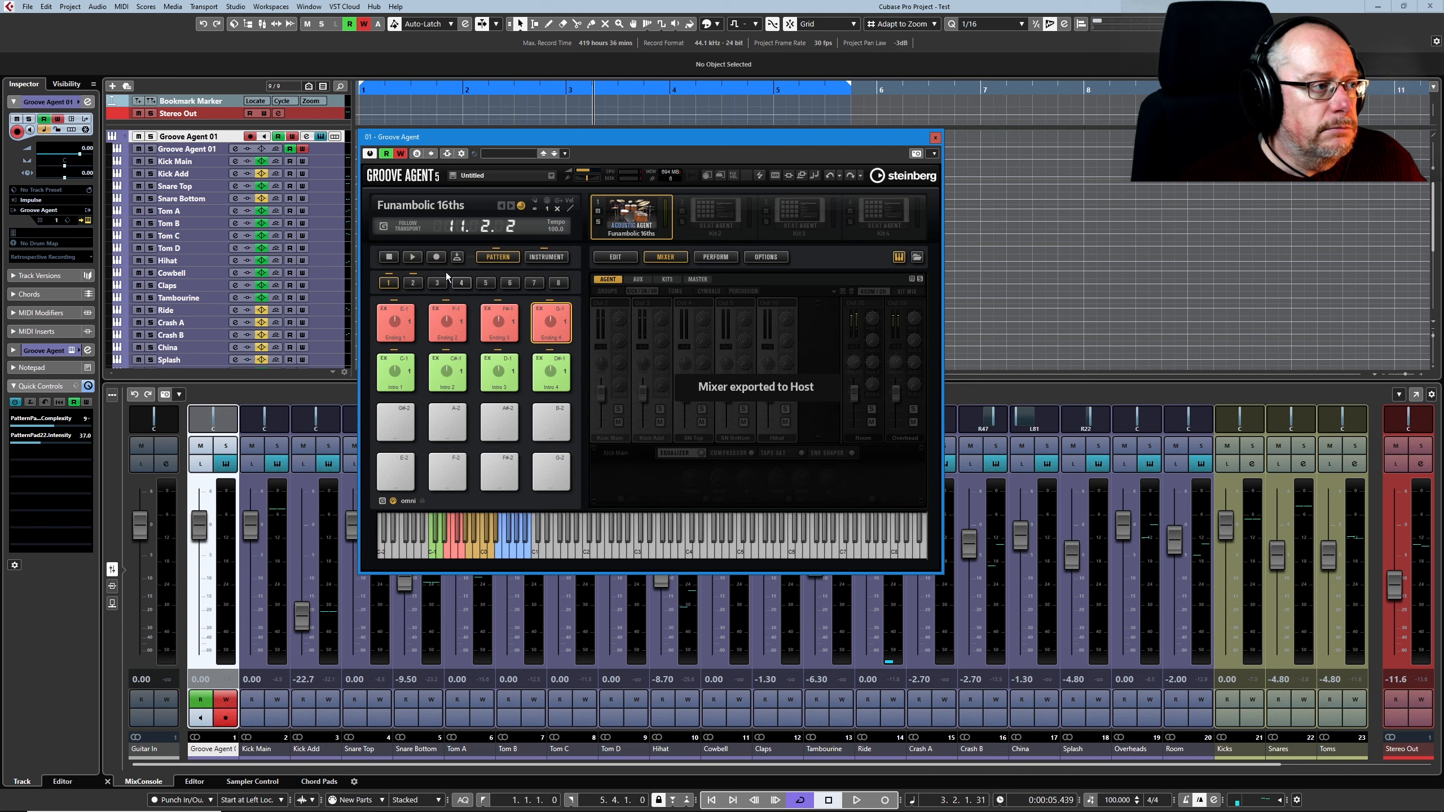
Play the pattern, move the Groove Agent window clear of the mixer, and view the channel meters across the MixConsole
{"action": "left_click", "coordinate": [413, 258]}
{"action": "left_click_drag", "start_coordinate": [751, 139], "coordinate": [712, 18]}
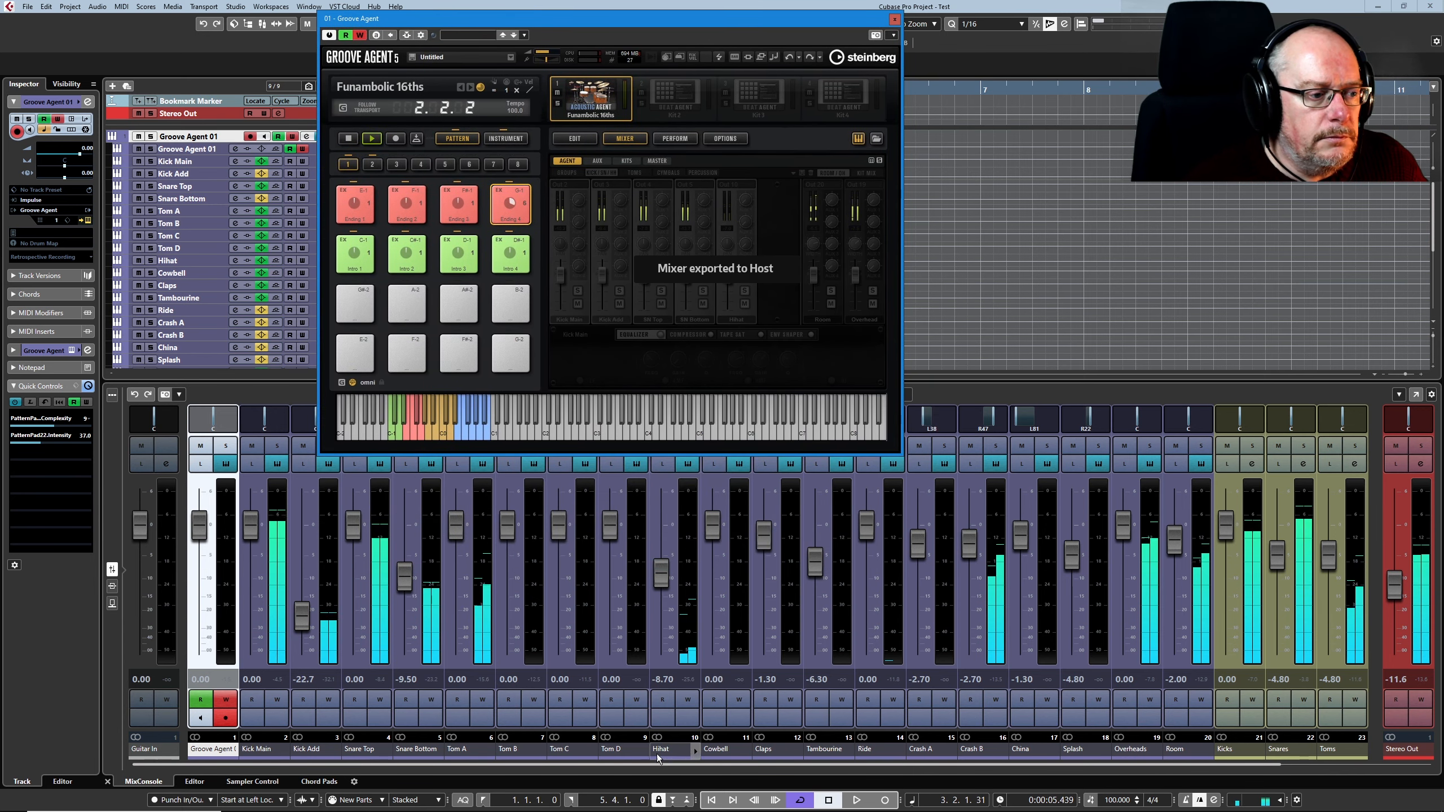
{"action": "left_click_drag", "start_coordinate": [619, 765], "coordinate": [988, 768]}
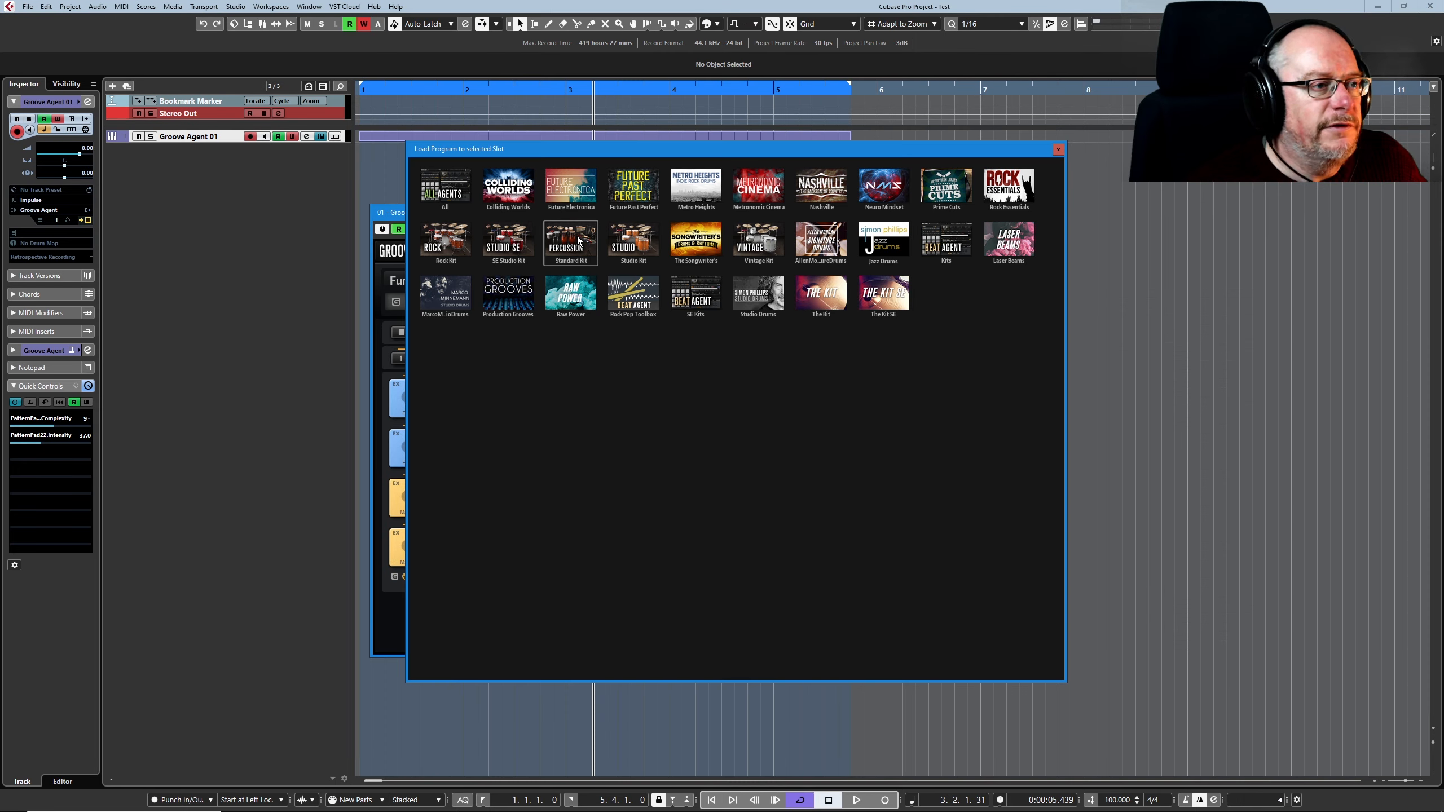
Load the Clever Clave percussion kit into the slot and show its agent mixer channels
{"action": "double_click", "coordinate": [461, 387]}
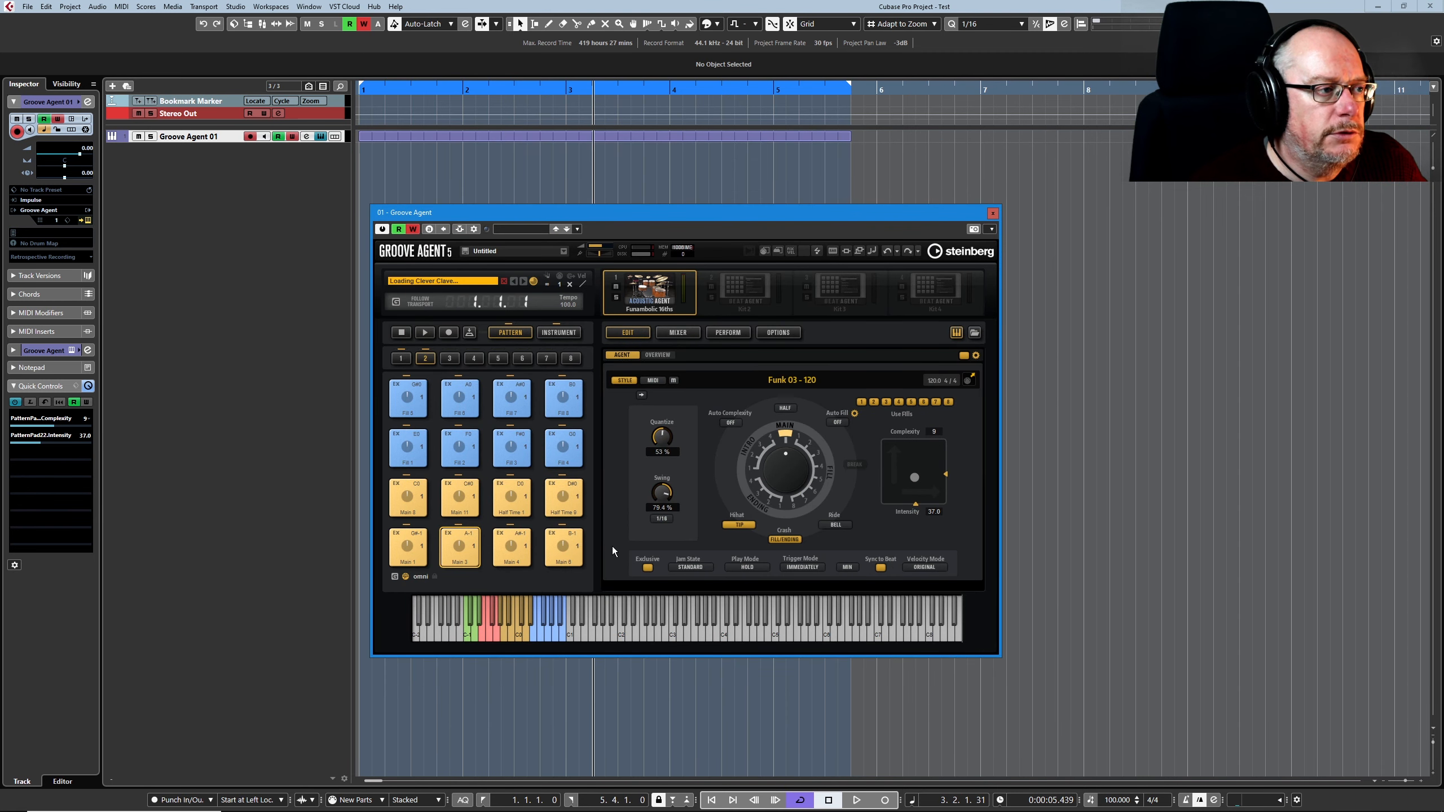
{"action": "left_click", "coordinate": [677, 333]}
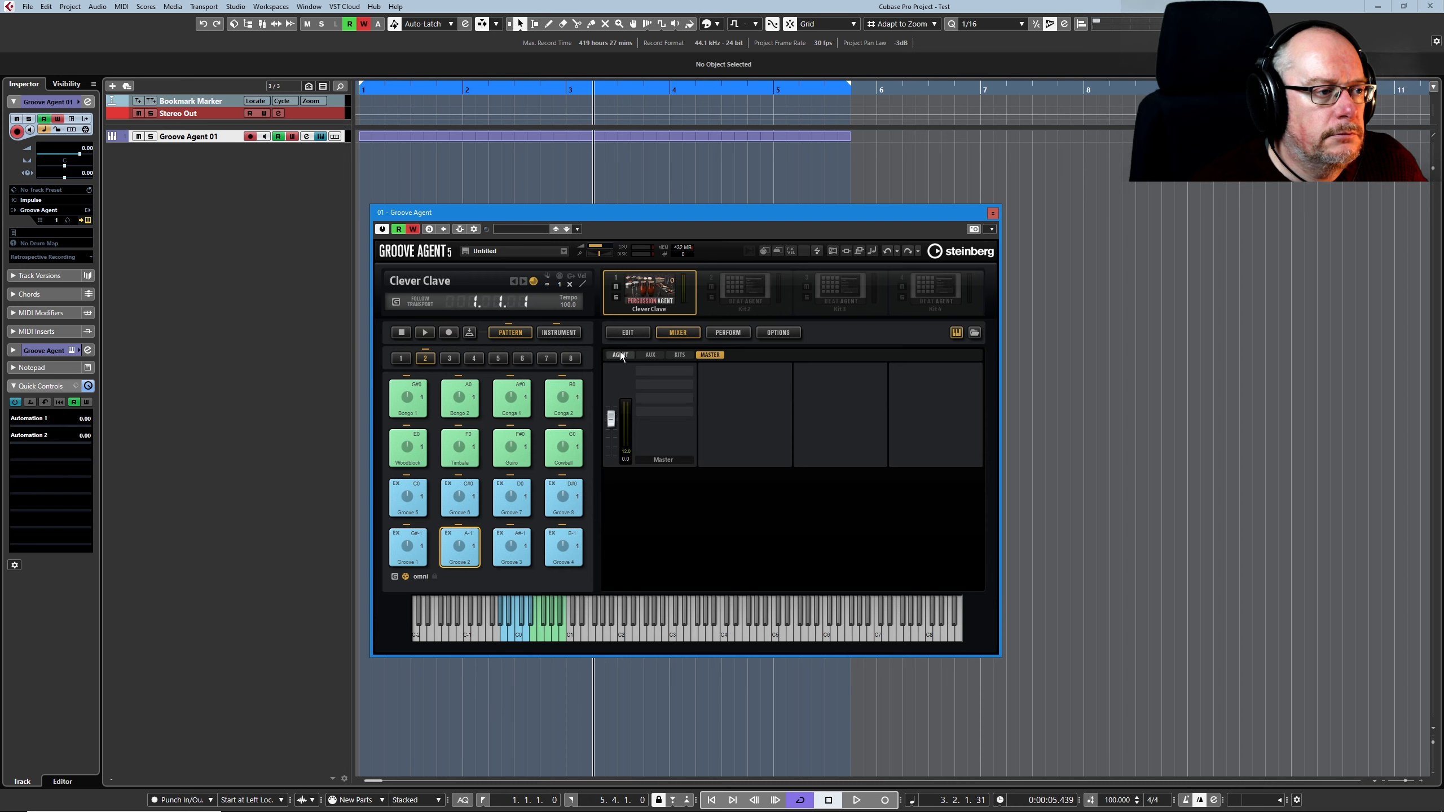
{"action": "left_click", "coordinate": [620, 353]}
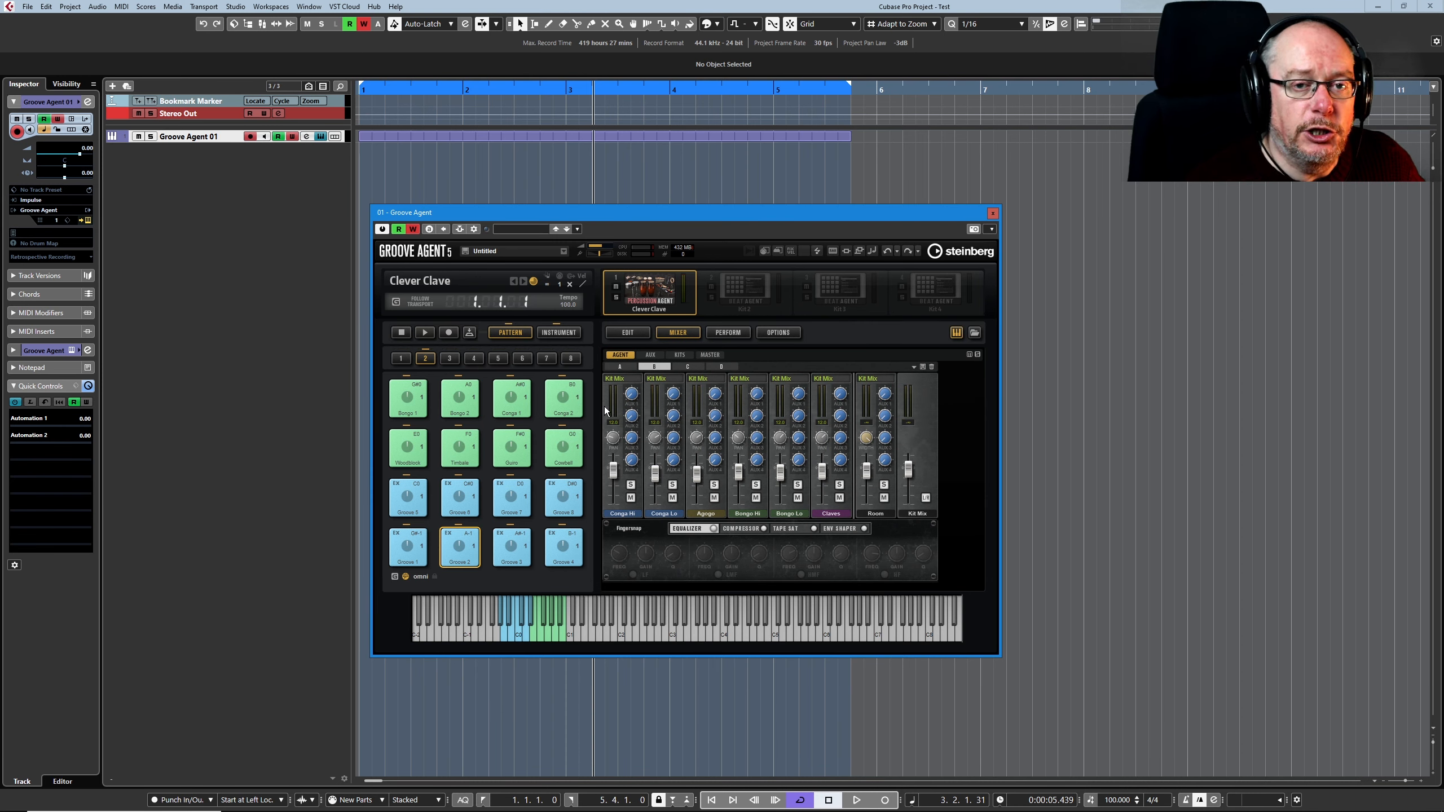
Turn on the equalizer for the Fingersnap channel and view its compressor and tape saturation settings
{"action": "left_click", "coordinate": [712, 529]}
{"action": "left_click", "coordinate": [742, 528]}
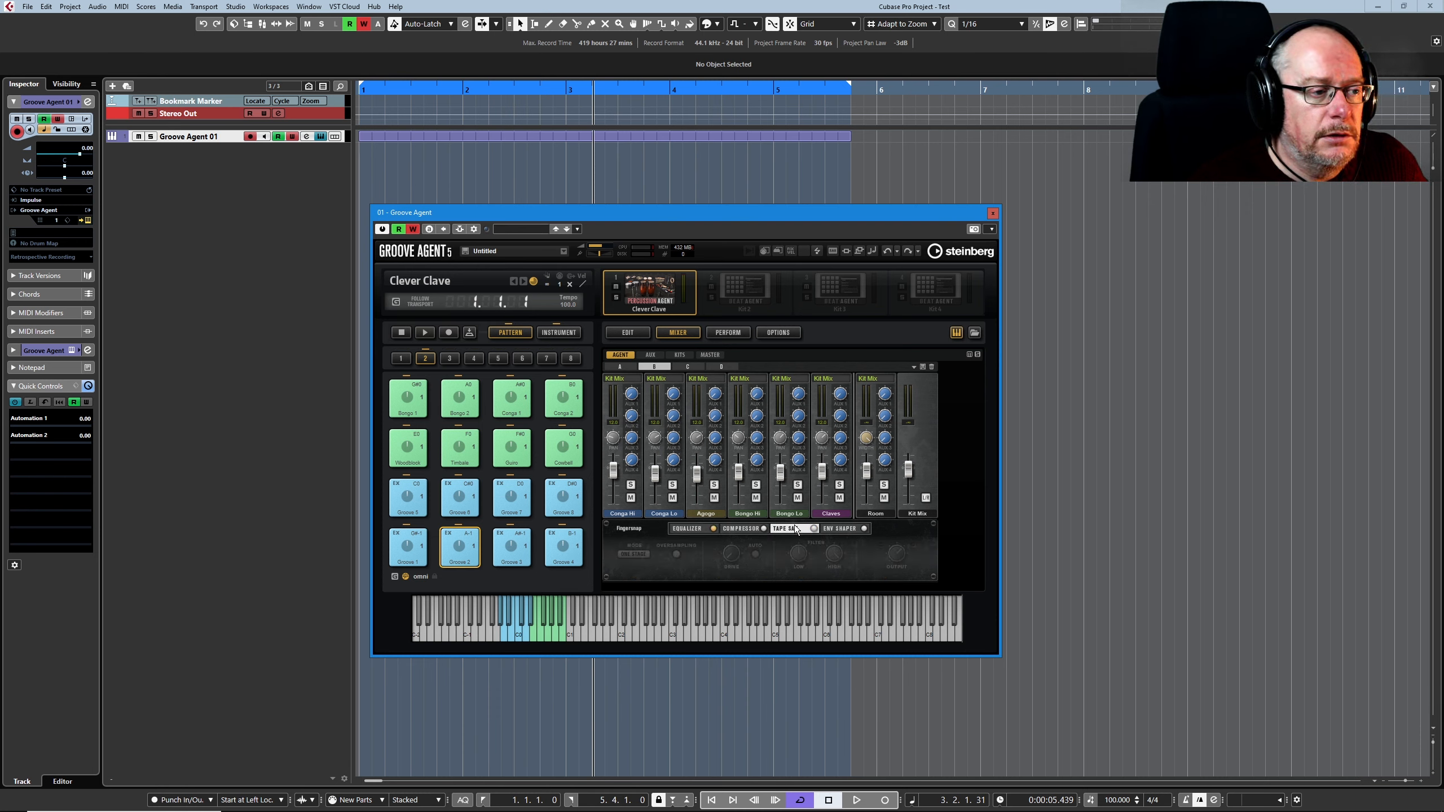
{"action": "left_click", "coordinate": [790, 528]}
{"action": "left_click", "coordinate": [742, 528]}
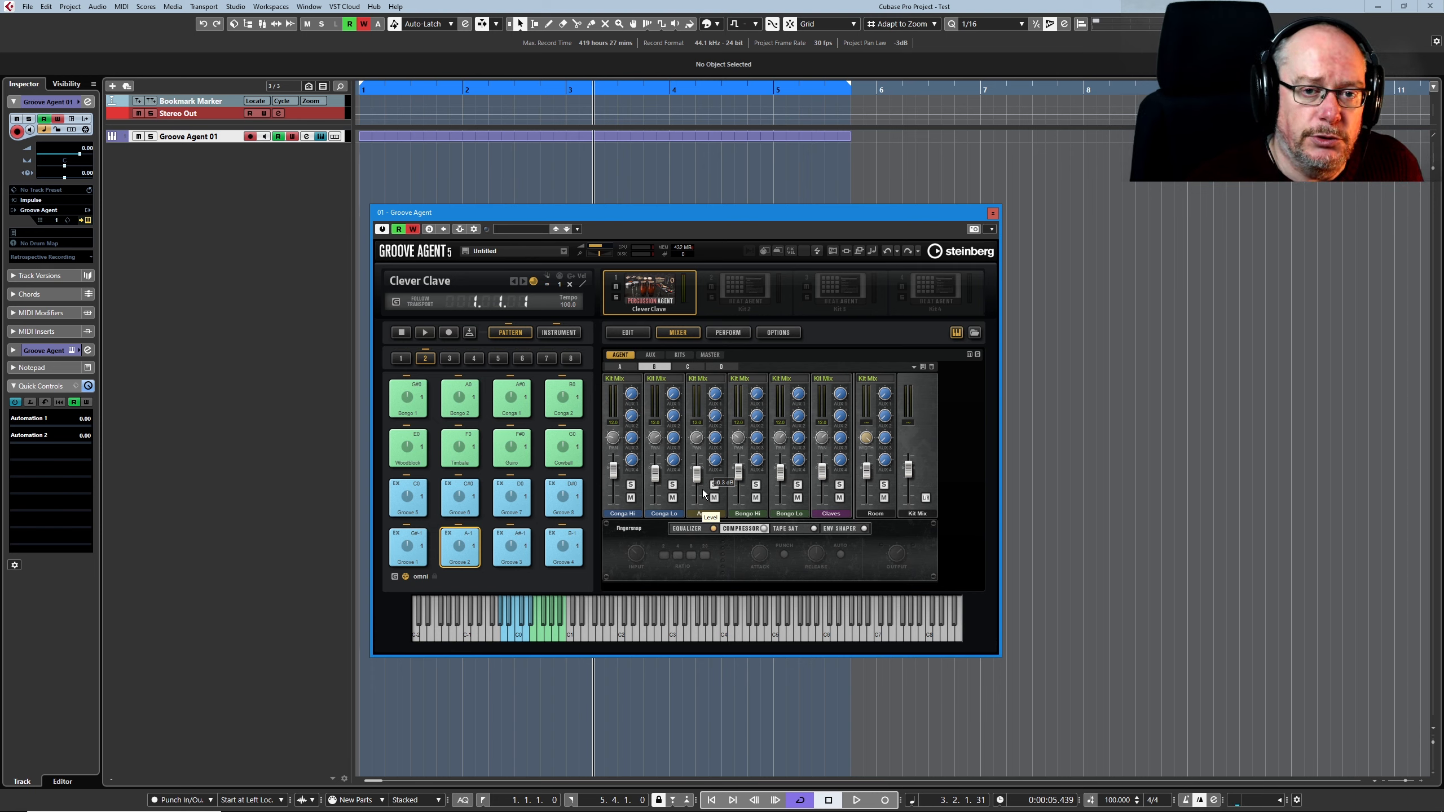
Examine the percussion channels on mixer pages C and D, followed by the AUX and Kits mixers
{"action": "left_click", "coordinate": [695, 366]}
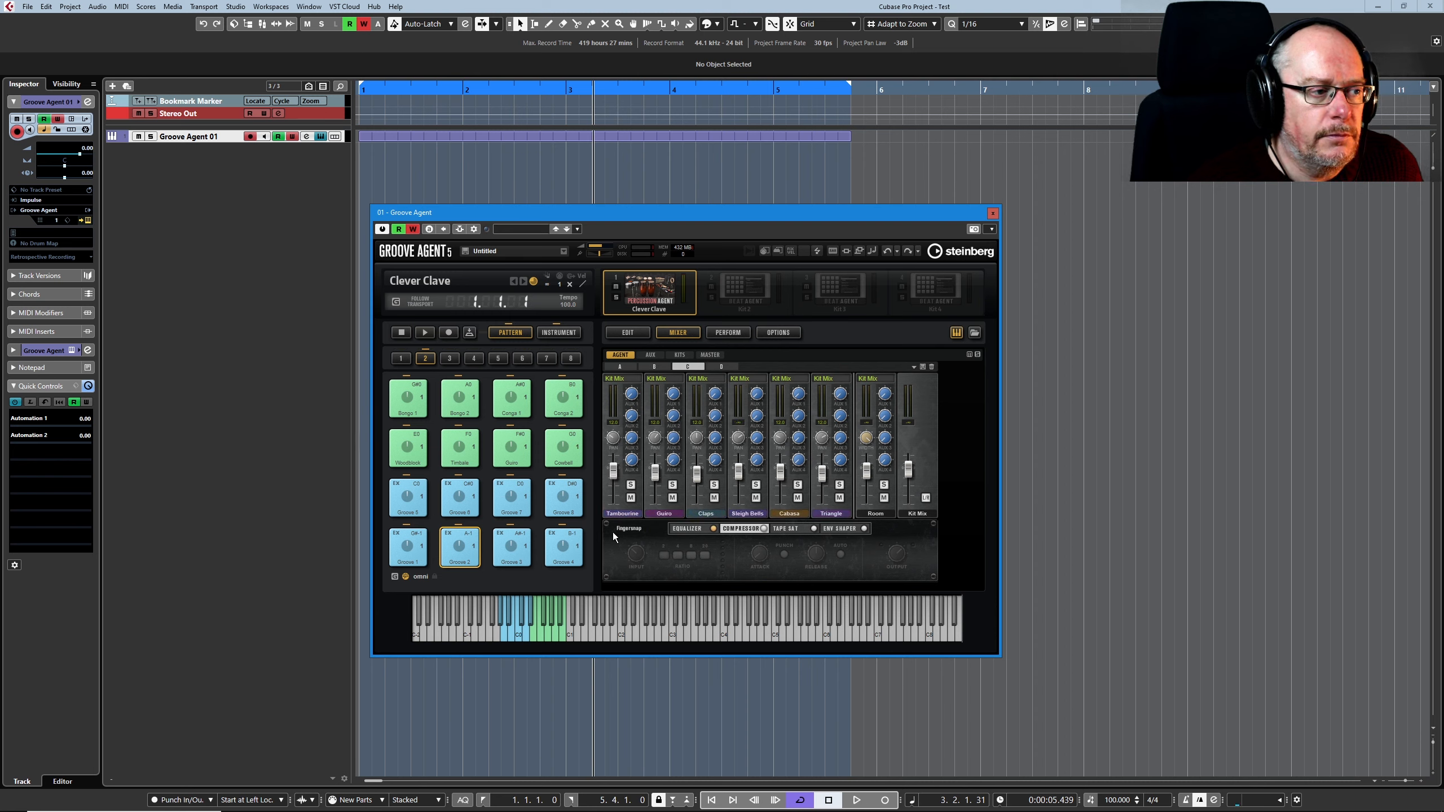
{"action": "left_click", "coordinate": [721, 366]}
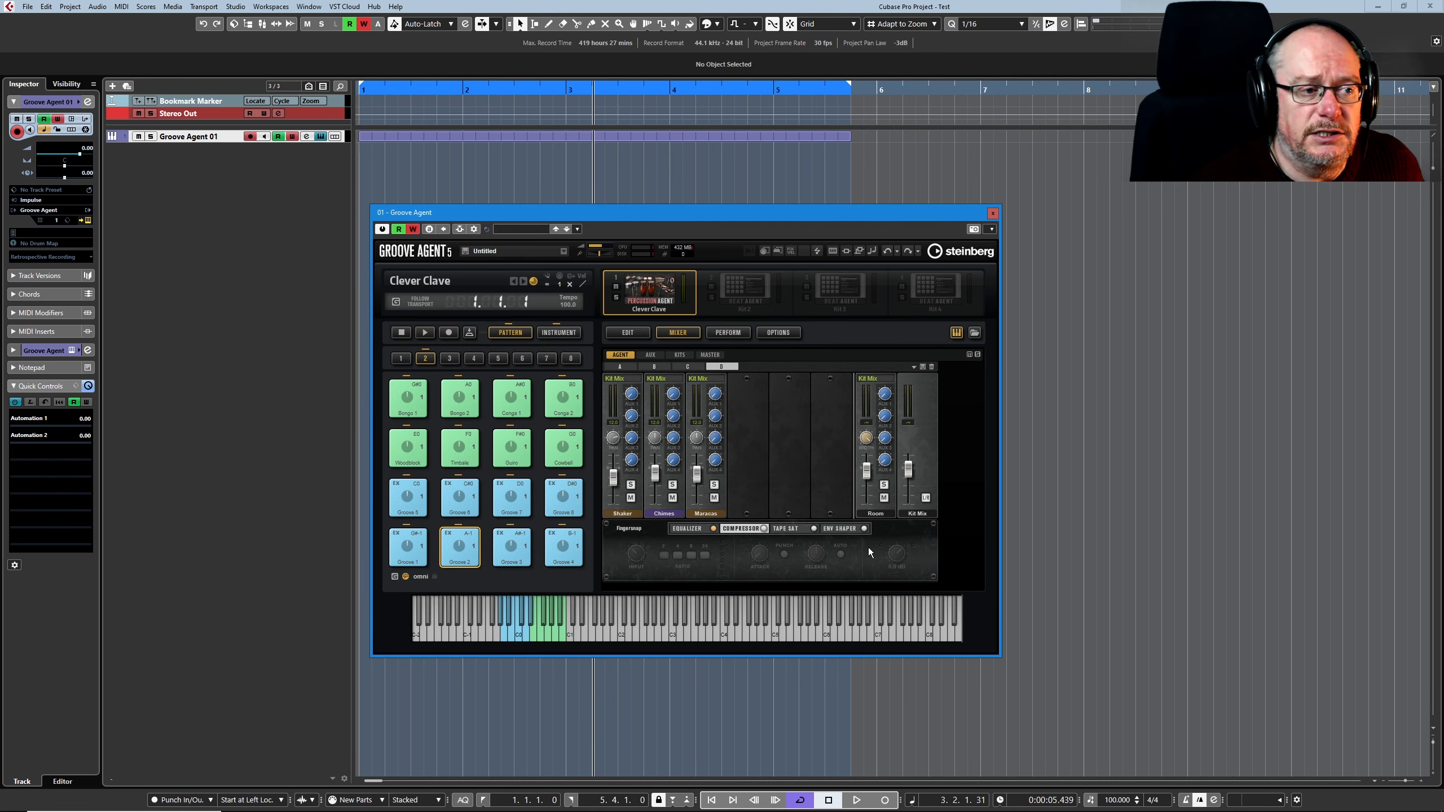
{"action": "left_click", "coordinate": [653, 354]}
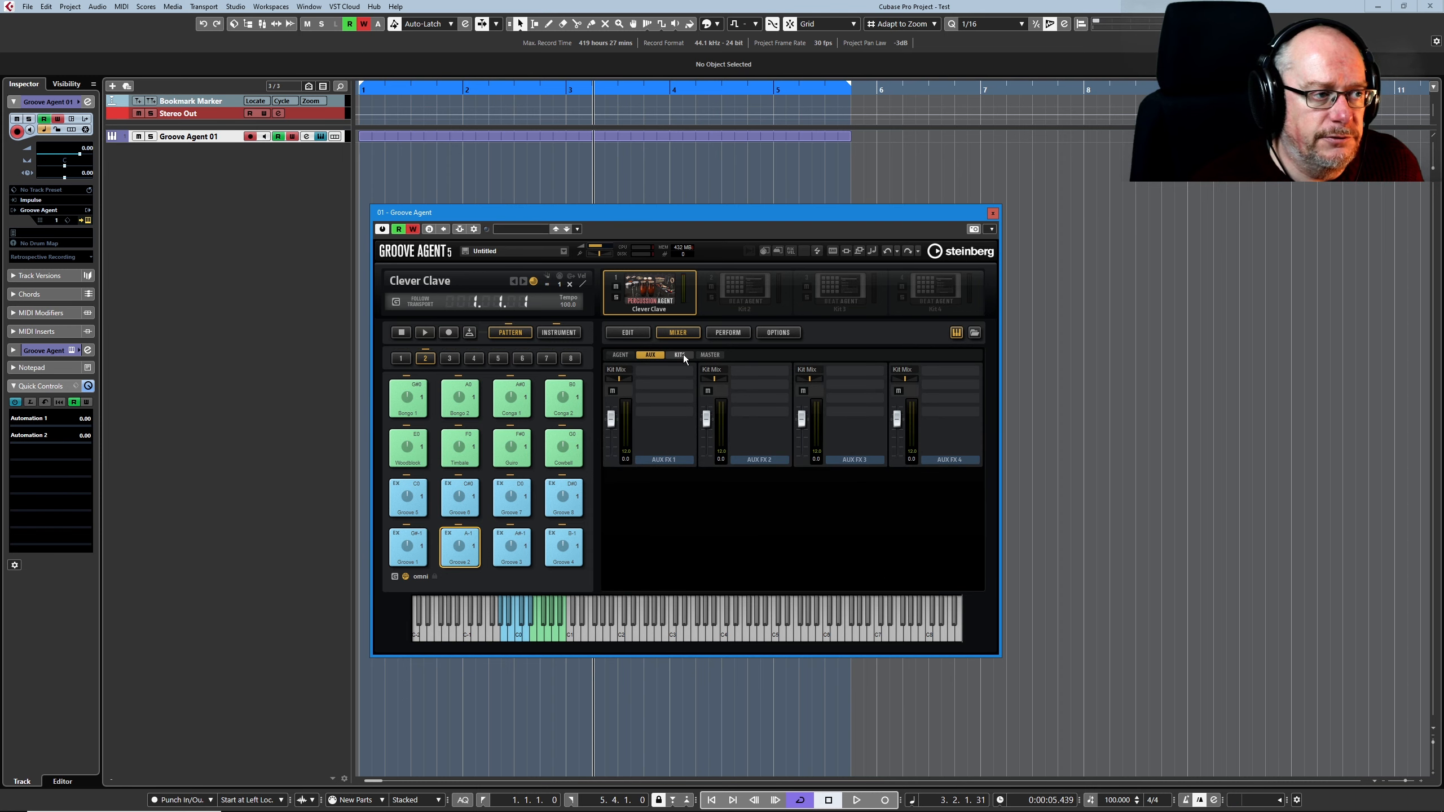
{"action": "left_click", "coordinate": [680, 355]}
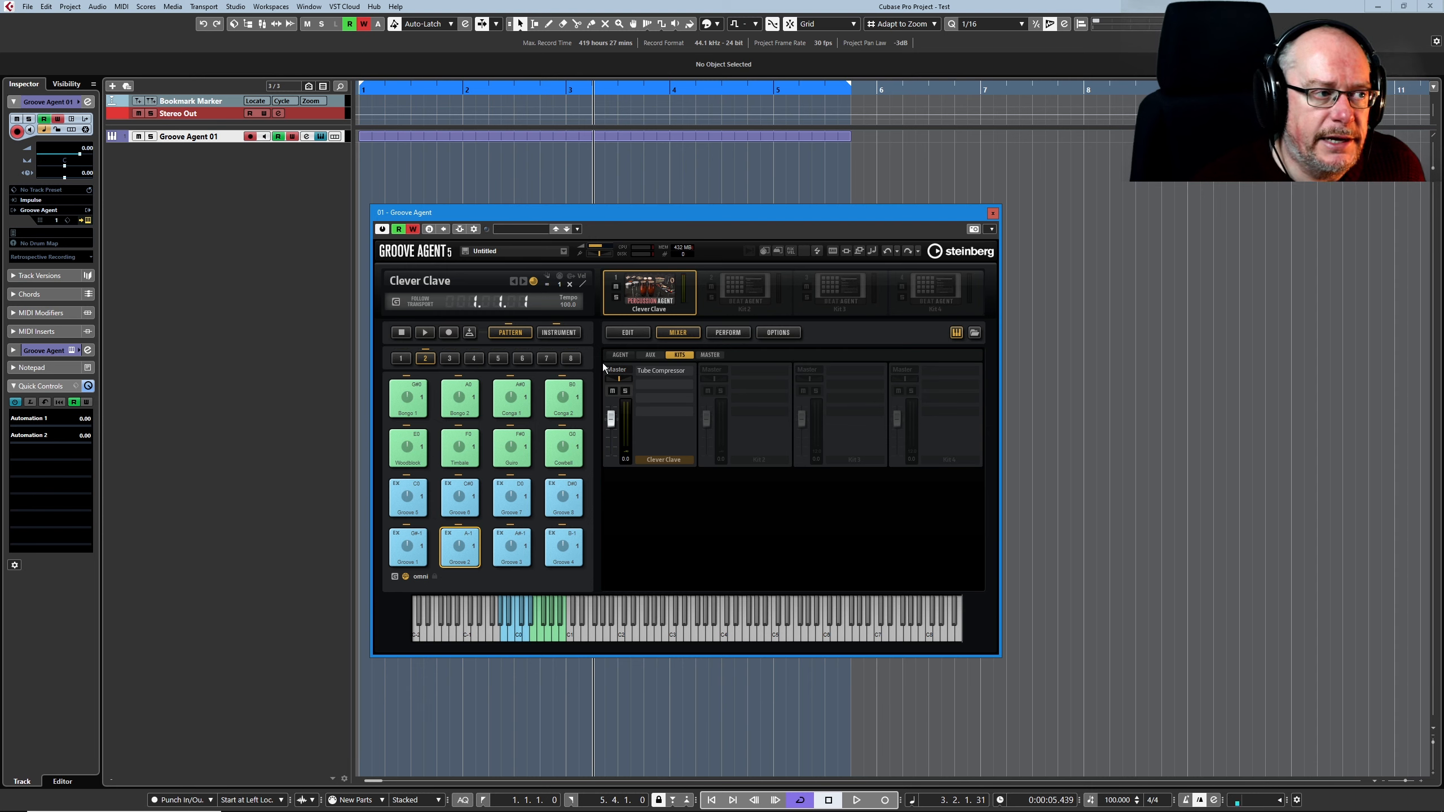
Return to the agent mixer and export the Clever Clave kit's mixer and effects to Cubase
{"action": "left_click", "coordinate": [625, 354]}
{"action": "right_click", "coordinate": [649, 286]}
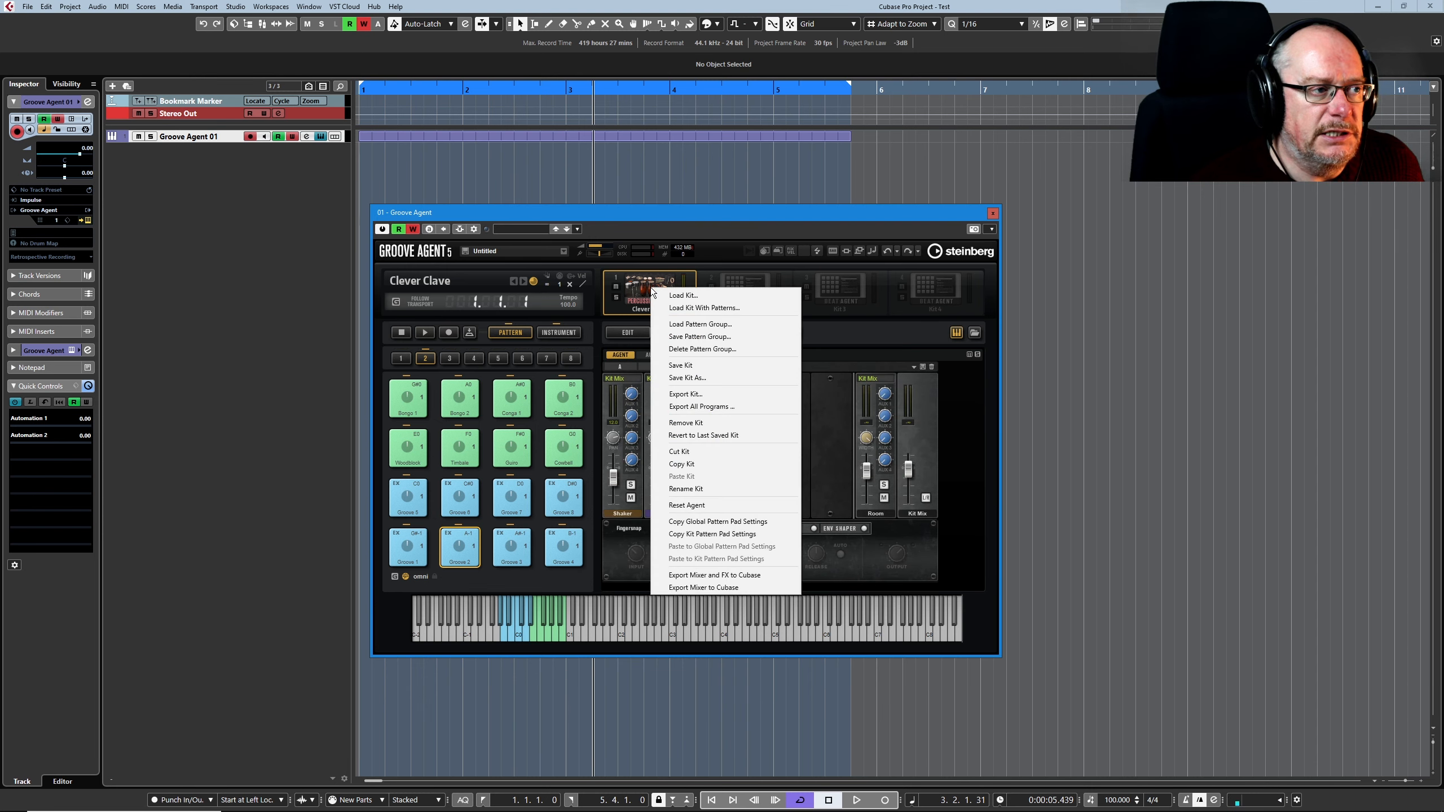
{"action": "left_click", "coordinate": [693, 574]}
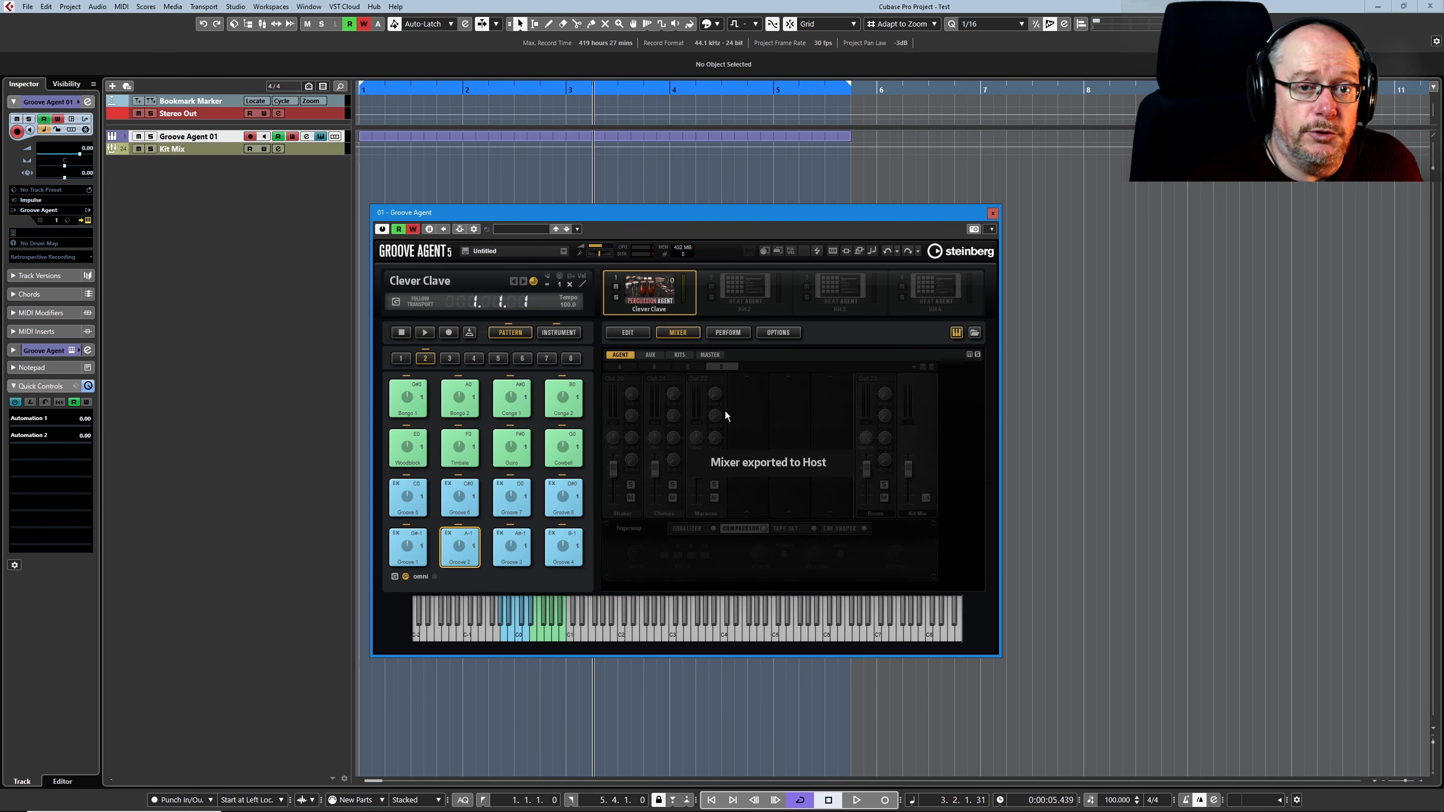
Unfold the Kit Mix and Groove Agent 01 lanes in the track list and show the exported percussion channels in the lower-zone MixConsole
{"action": "left_click", "coordinate": [112, 146]}
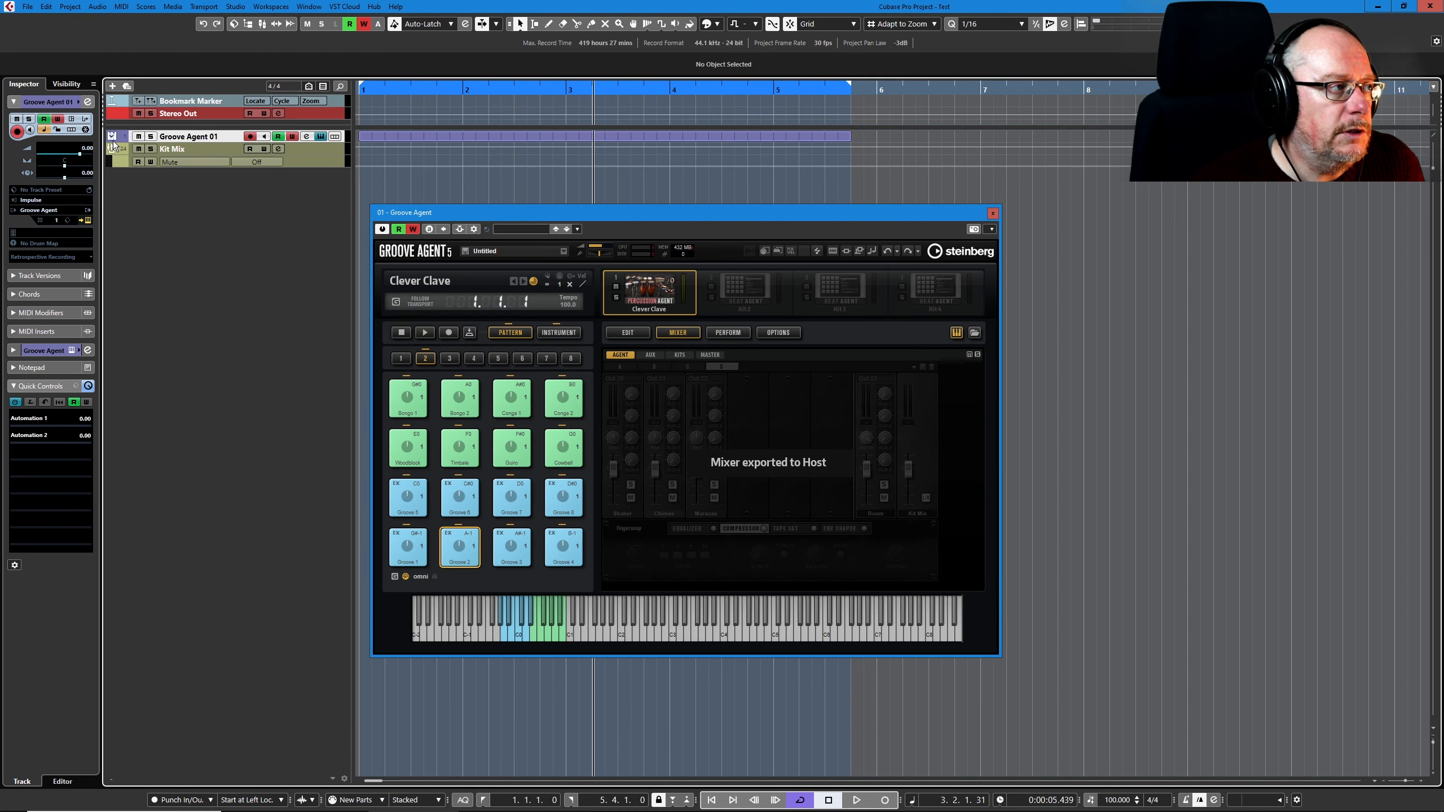
{"action": "left_click", "coordinate": [112, 138]}
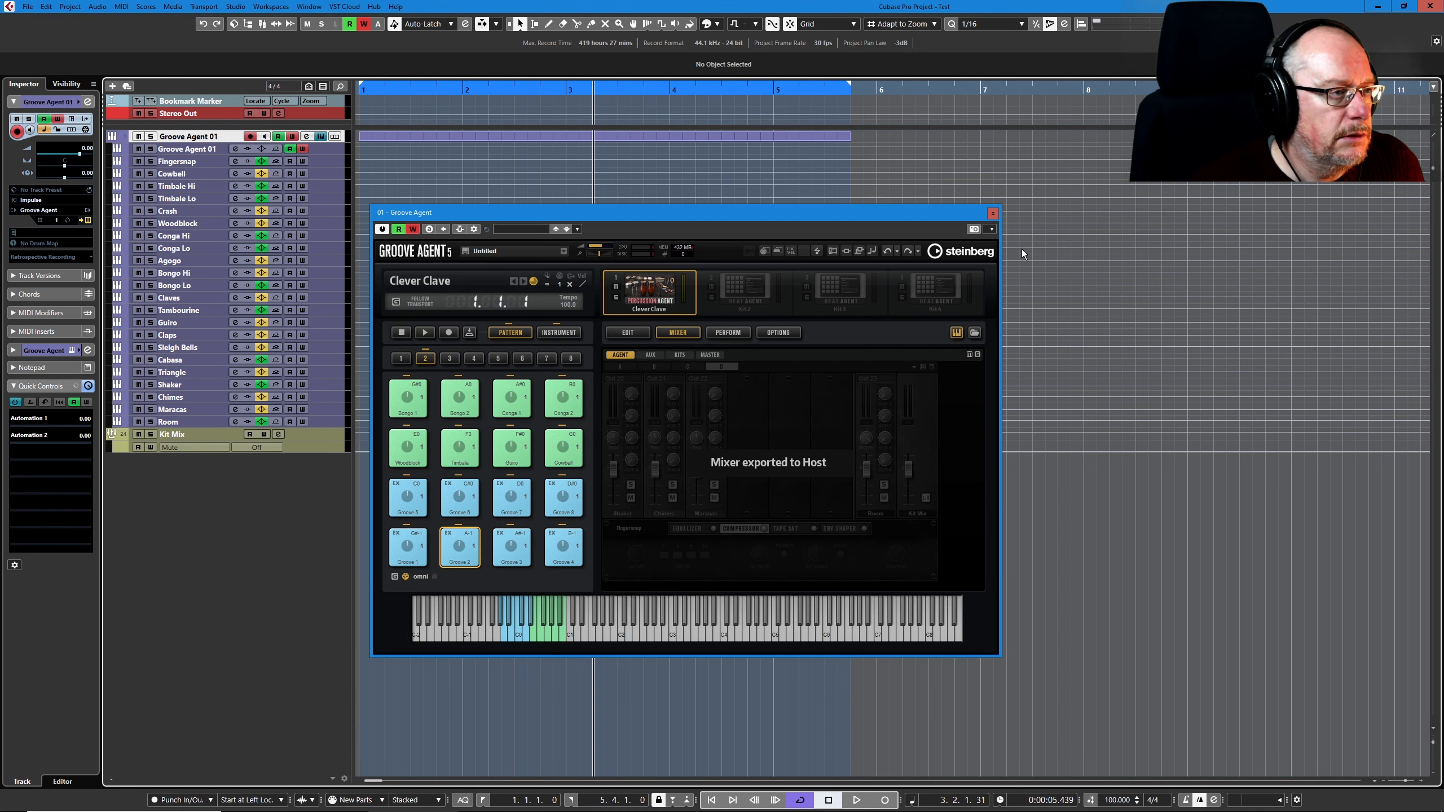
{"action": "key", "text": "ctrl+alt+e"}
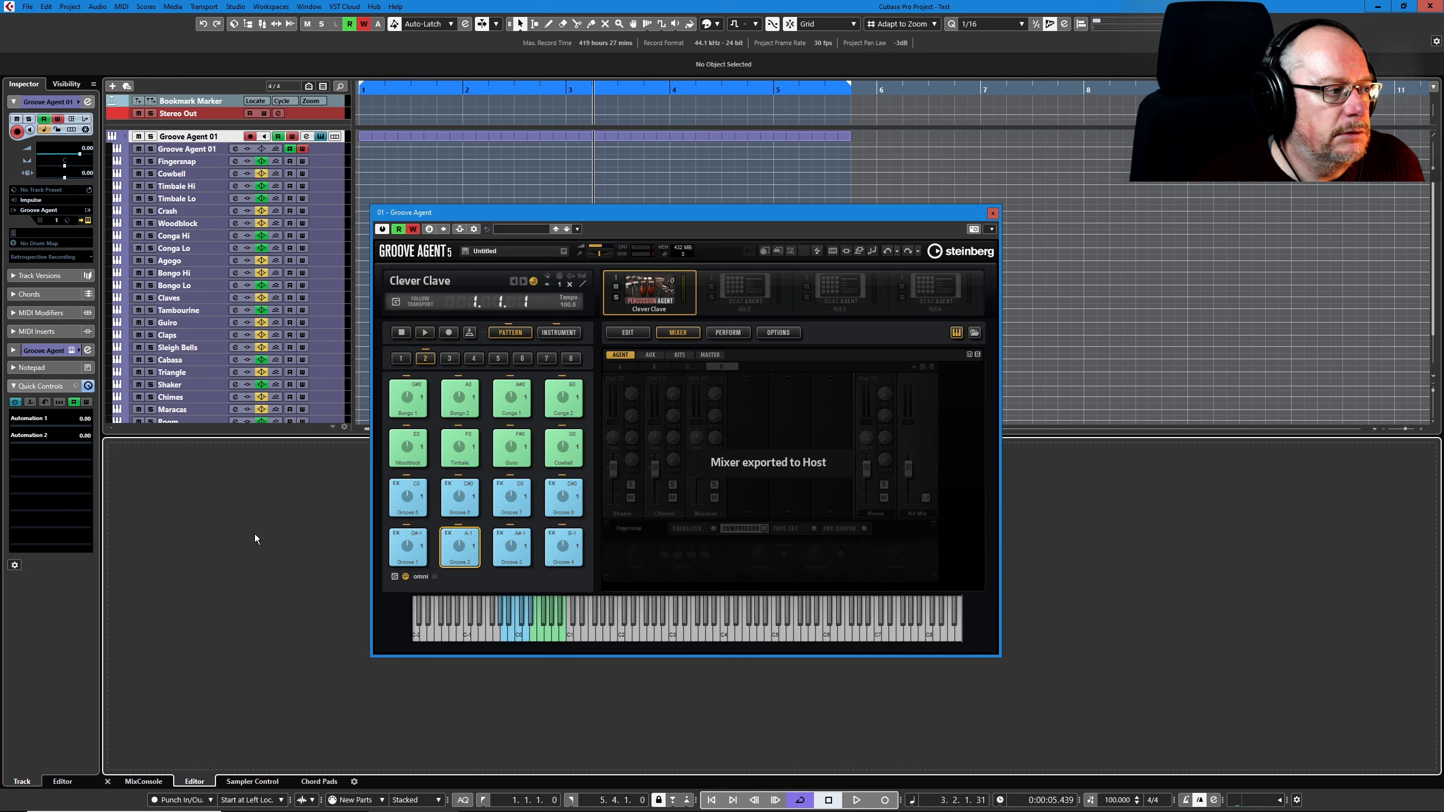
{"action": "left_click", "coordinate": [149, 782]}
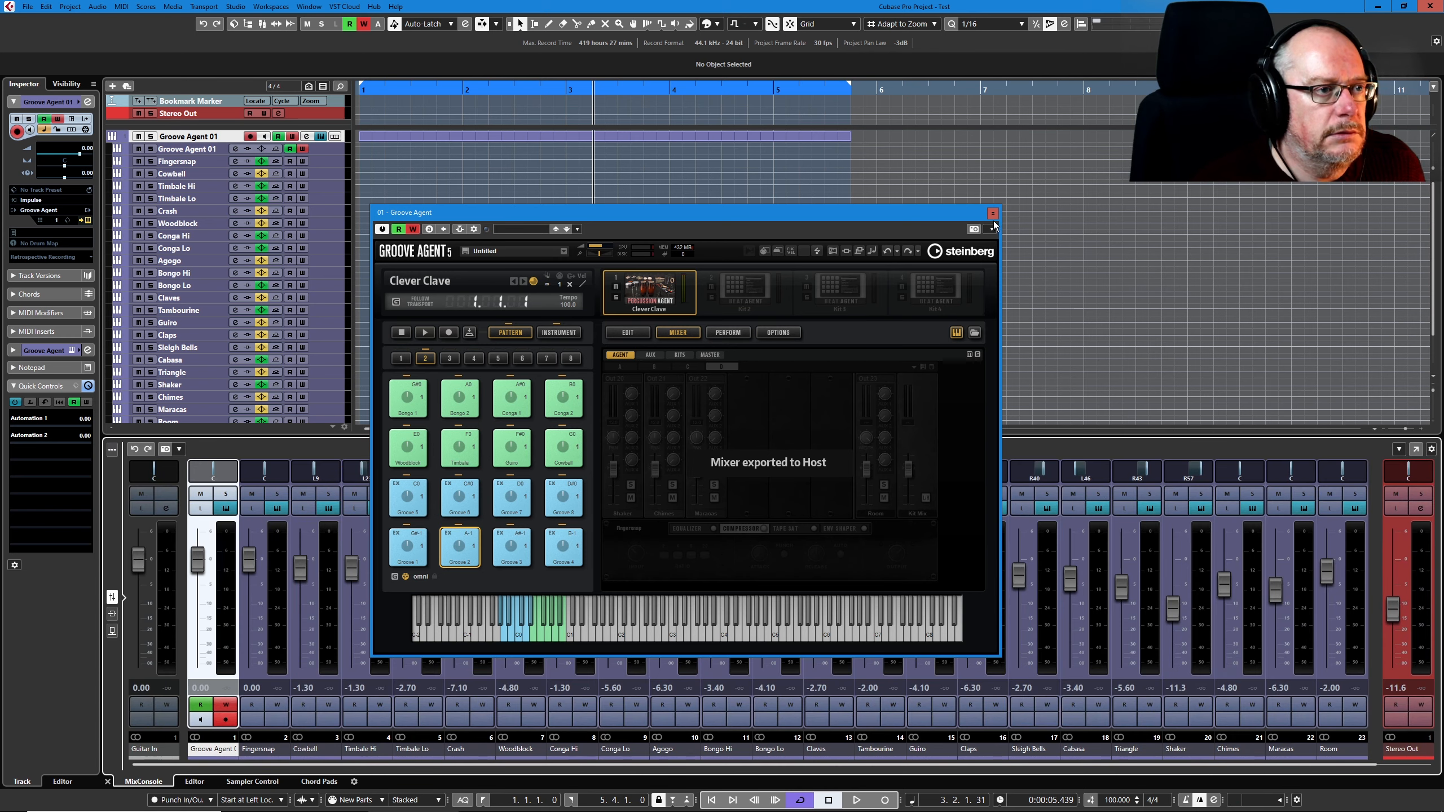
{"action": "left_click", "coordinate": [992, 213]}
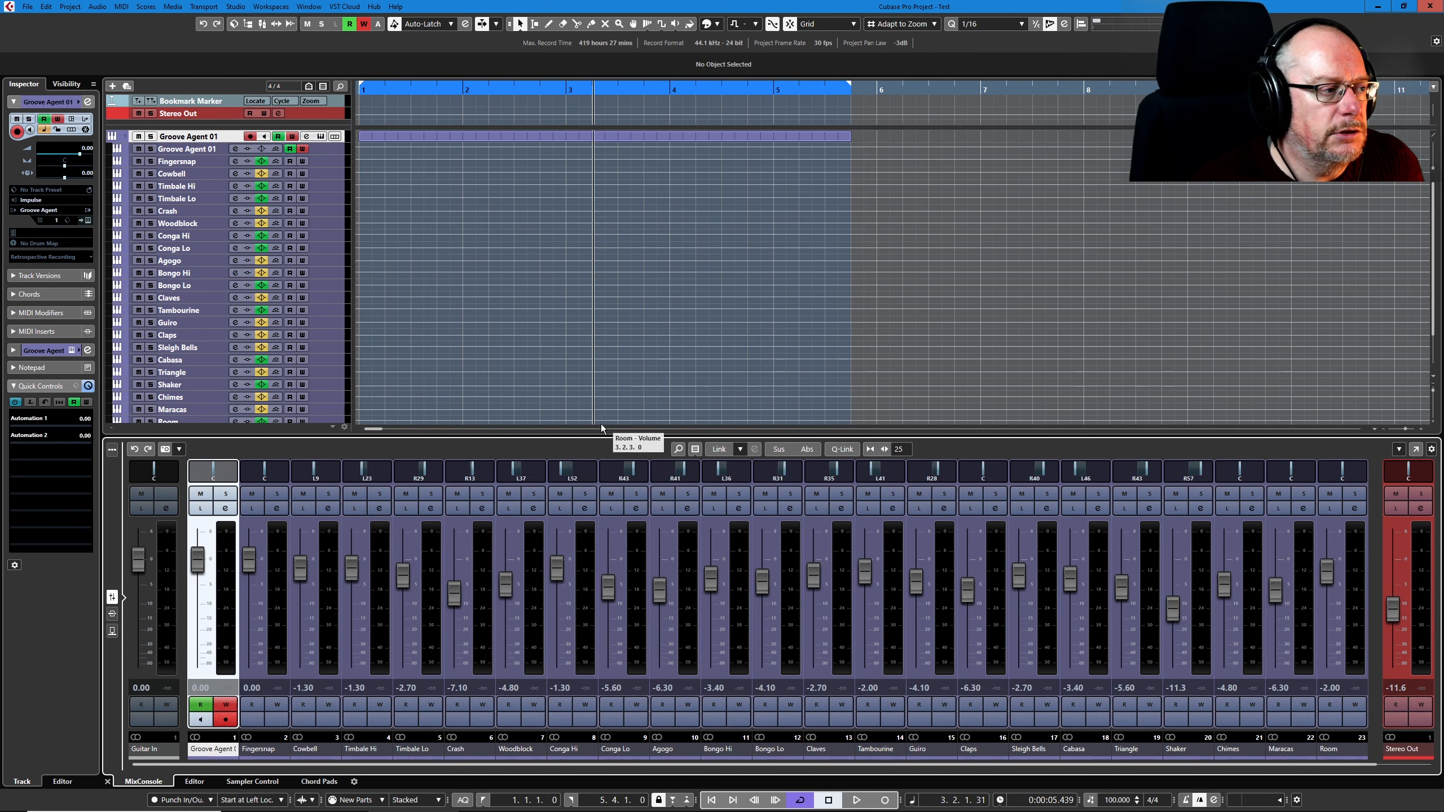
Examine the exported channels' routing, EQ, compressor, tape saturation and envelope shaper strips in the full MixConsole window, and close it
{"action": "left_click", "coordinate": [262, 23]}
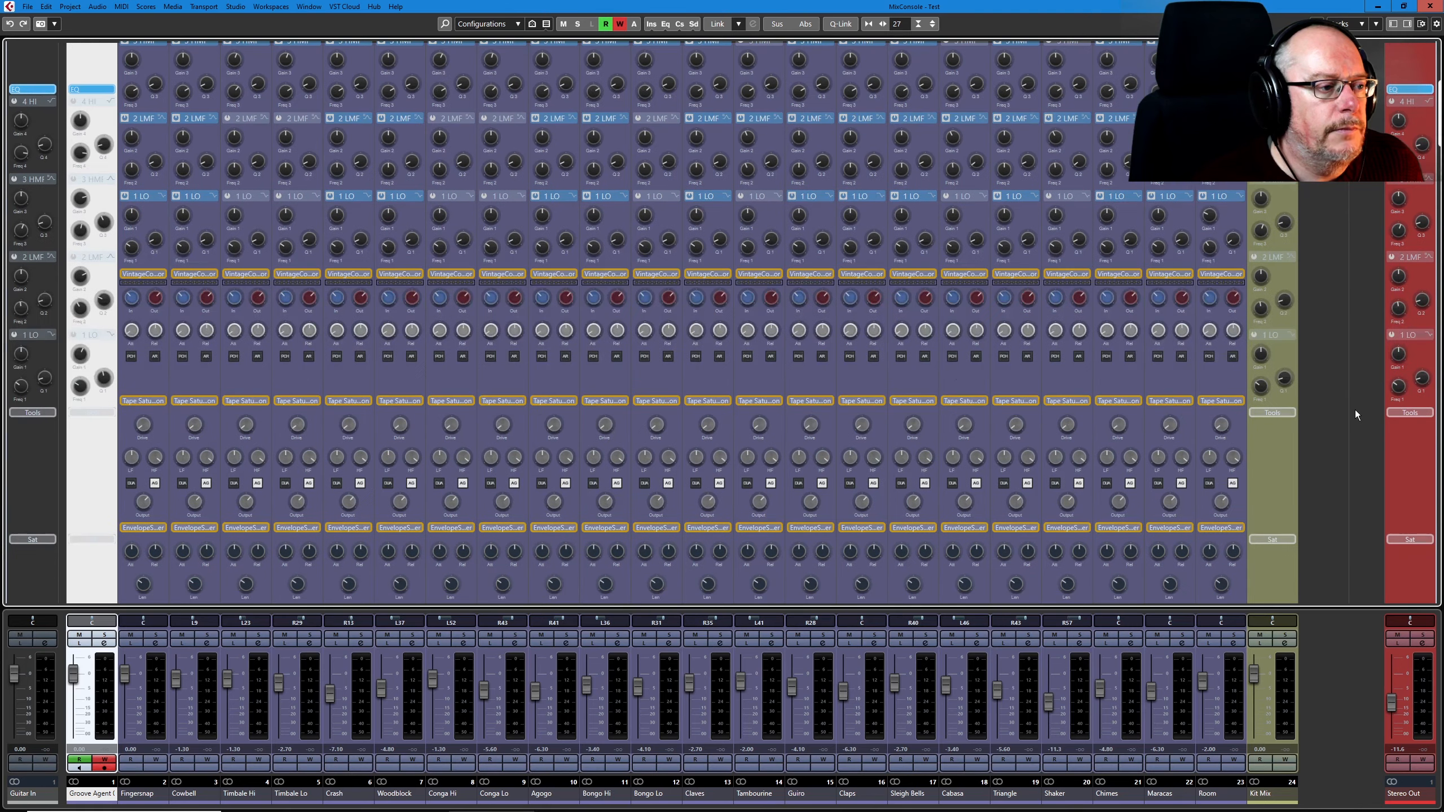
{"action": "scroll", "coordinate": [1361, 399], "scroll_direction": "up", "scroll_amount": 5}
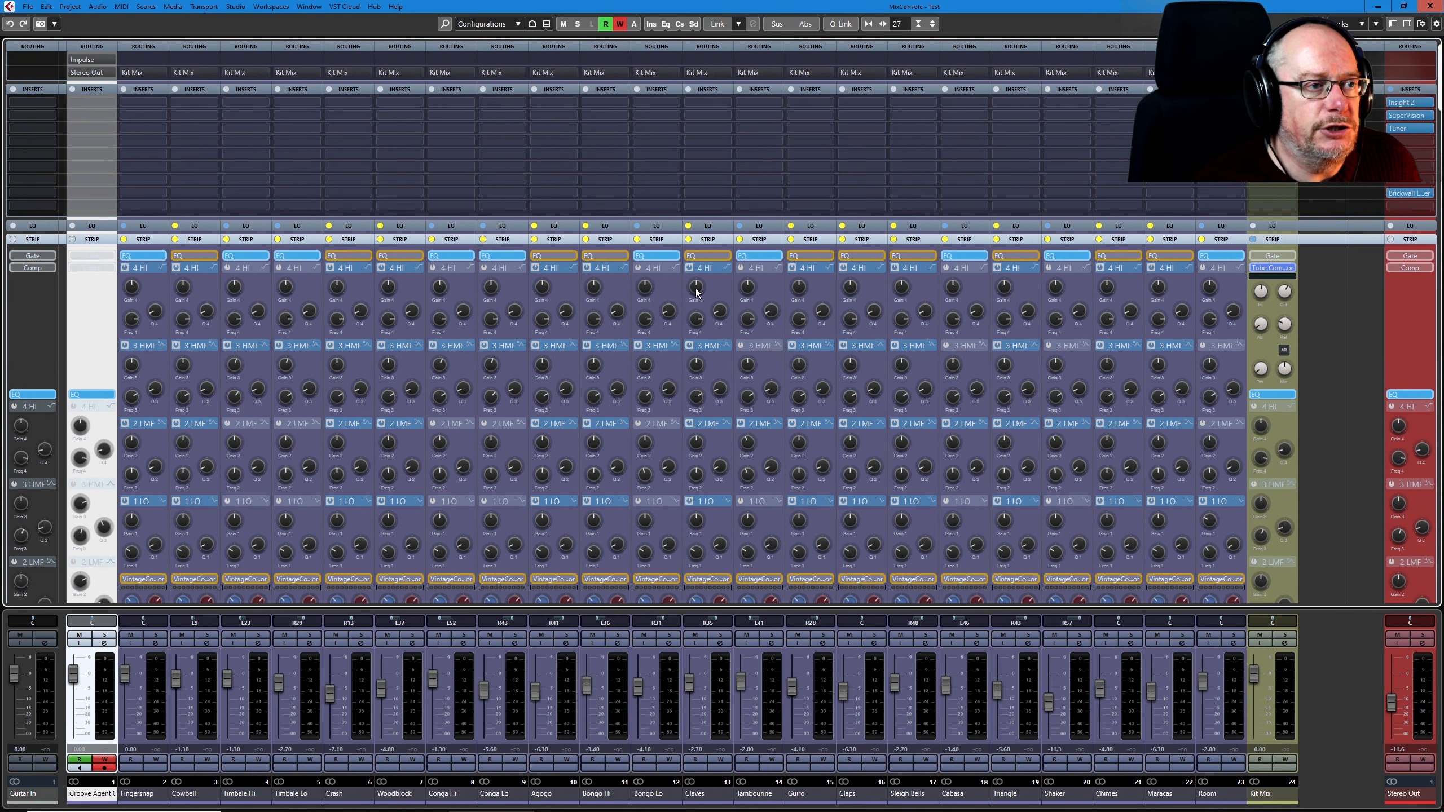
{"action": "left_click", "coordinate": [1430, 6]}
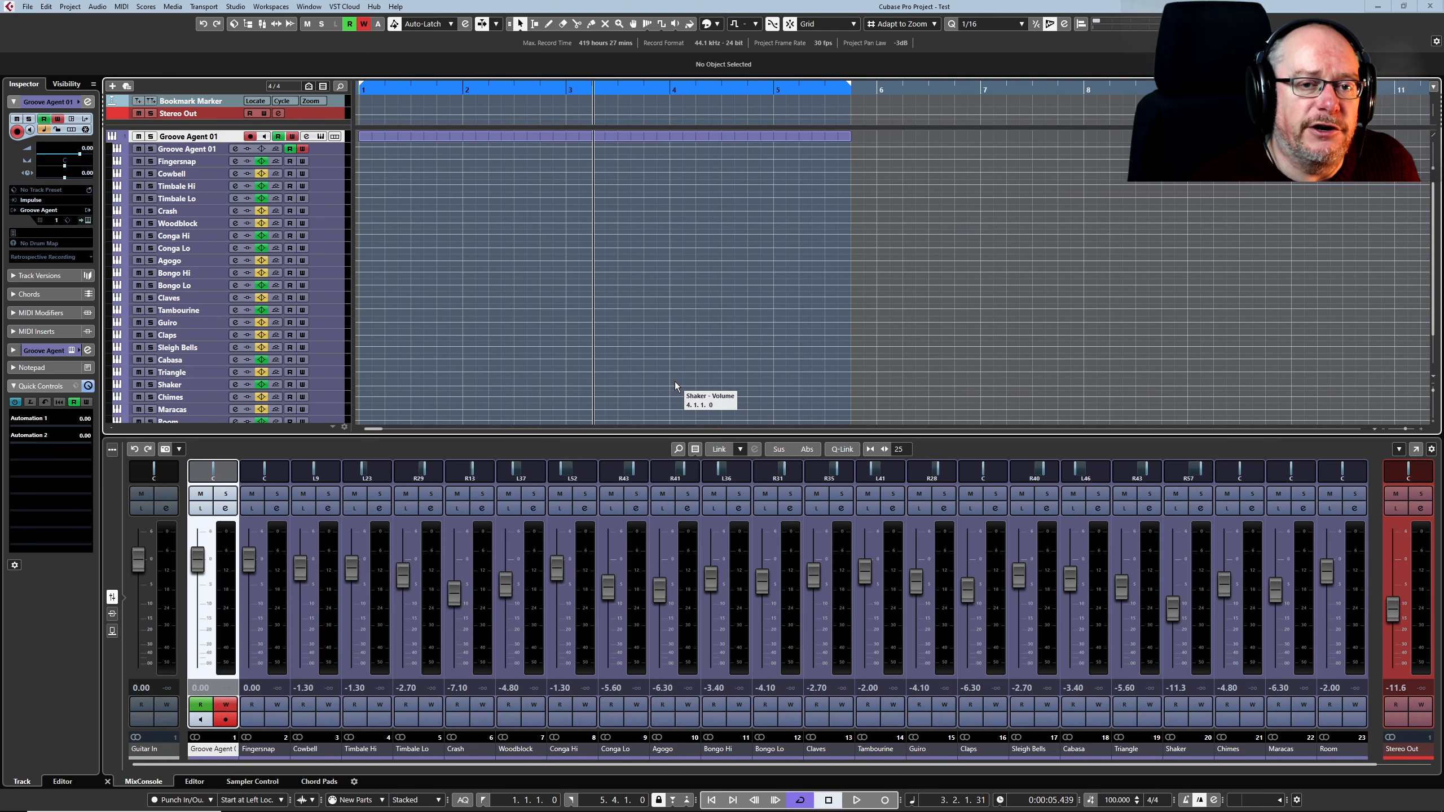